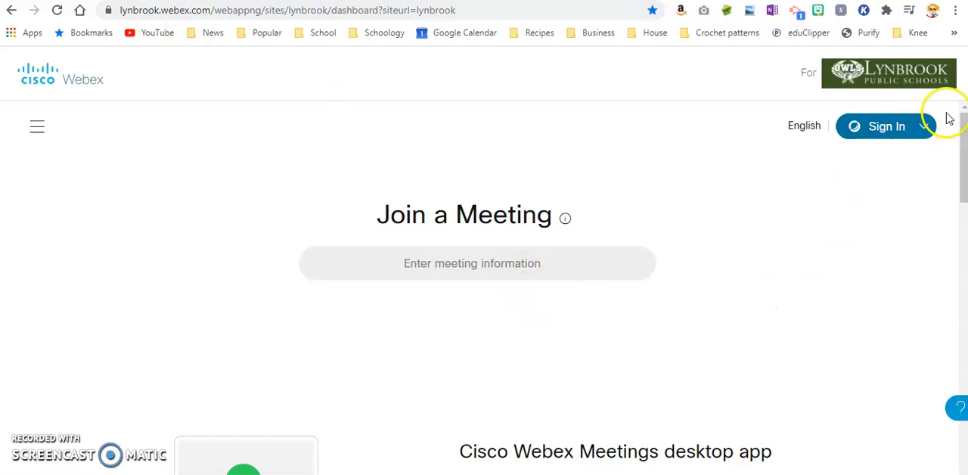
# Sign in to the Lynbrook Webex site and open the form for scheduling a new meeting.
pyautogui.click(883, 137)
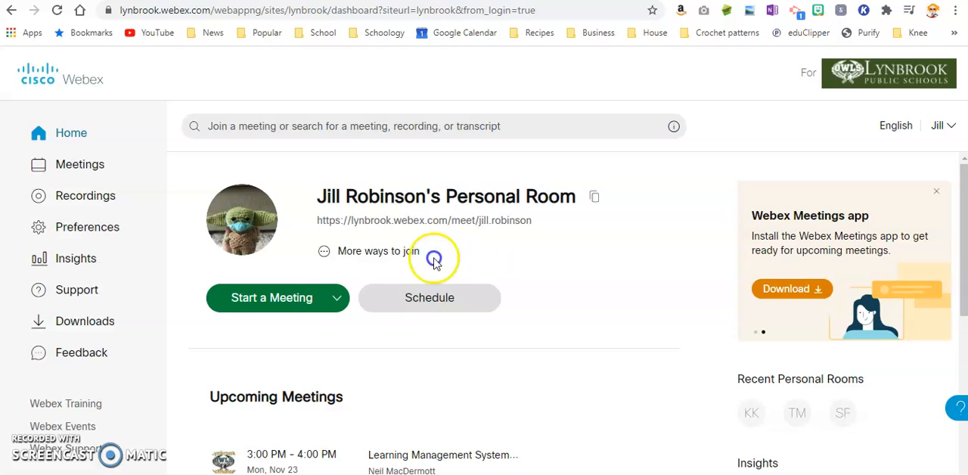
pyautogui.click(442, 301)
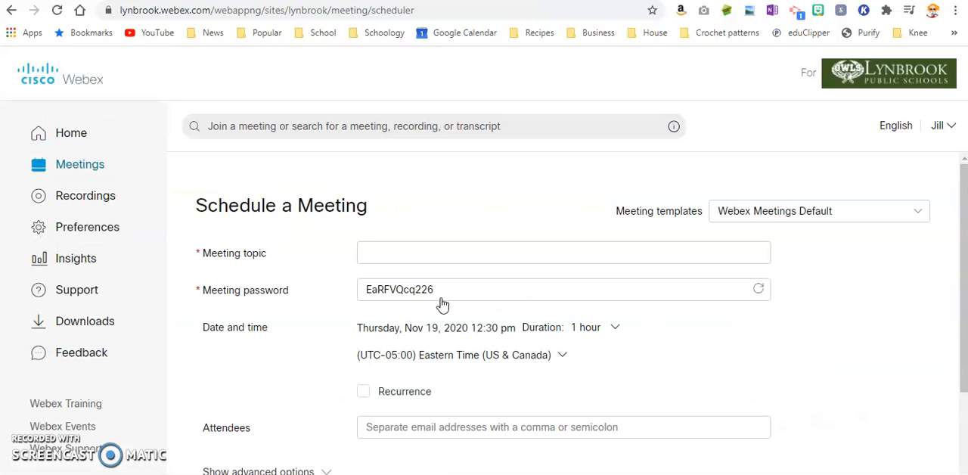
# Enter the meeting topic as "Daily Lessons with" followed by the teacher's title and surname.
pyautogui.click(397, 255)
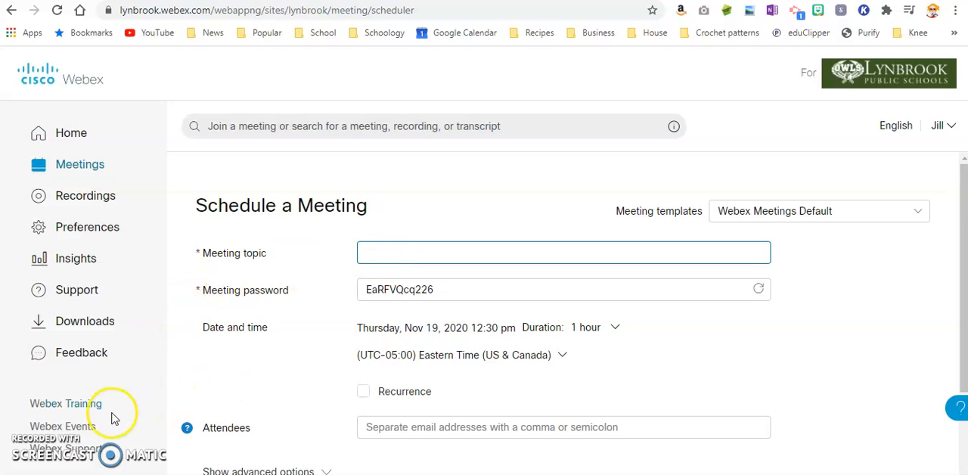
pyautogui.click(392, 253)
pyautogui.write('Daily')
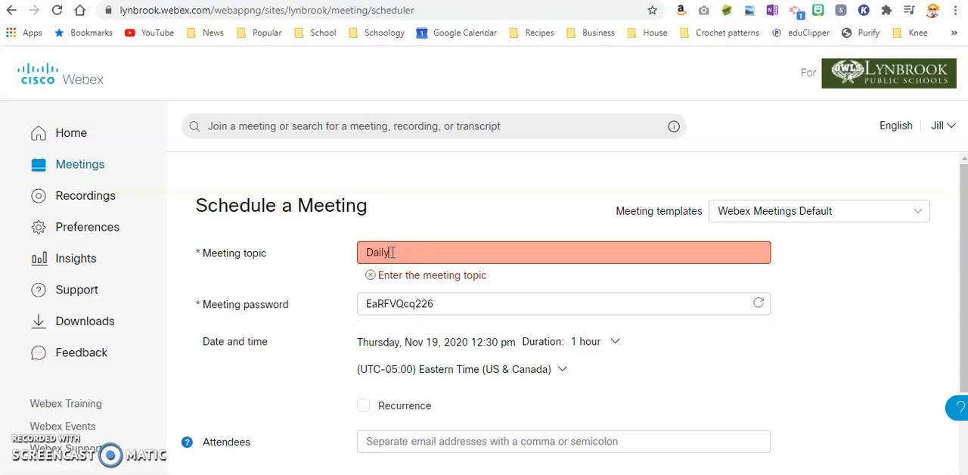
pyautogui.write(' Lessons with Ms. Robinson')
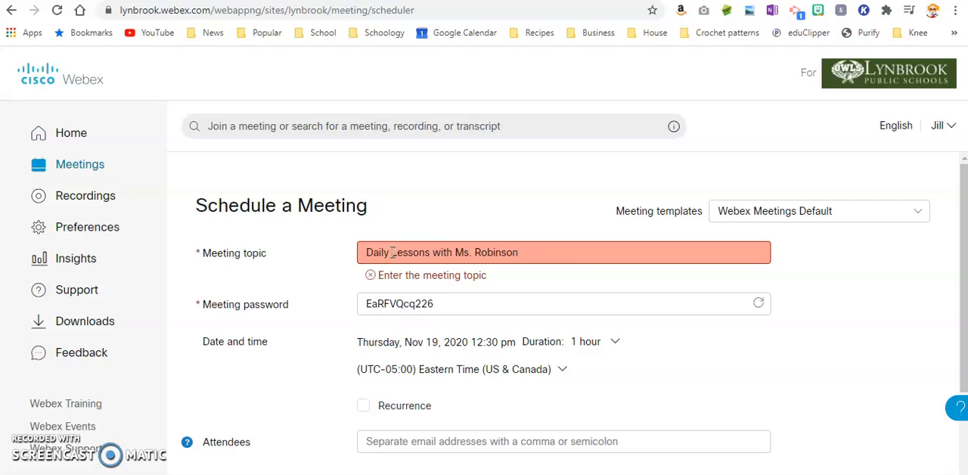
pyautogui.click(437, 289)
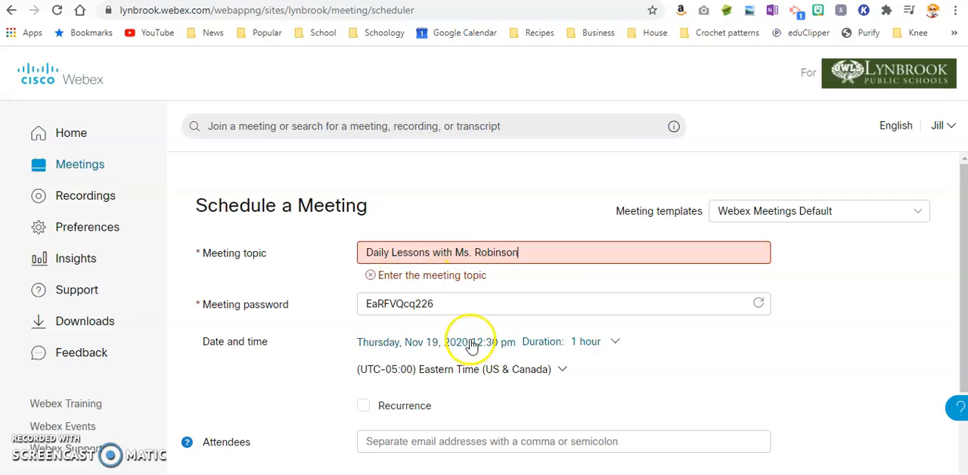
# Set the meeting's start to Friday, Nov 20, 2020 at 8:30 am.
pyautogui.click(387, 342)
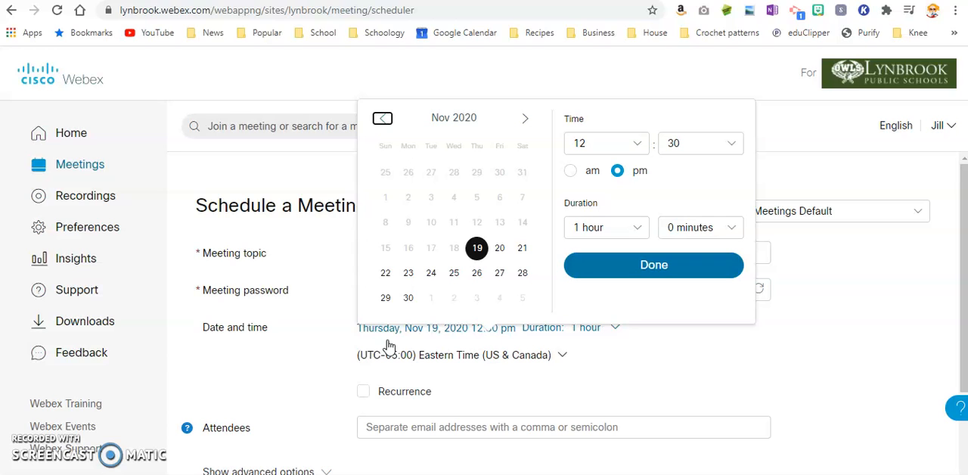
pyautogui.click(498, 248)
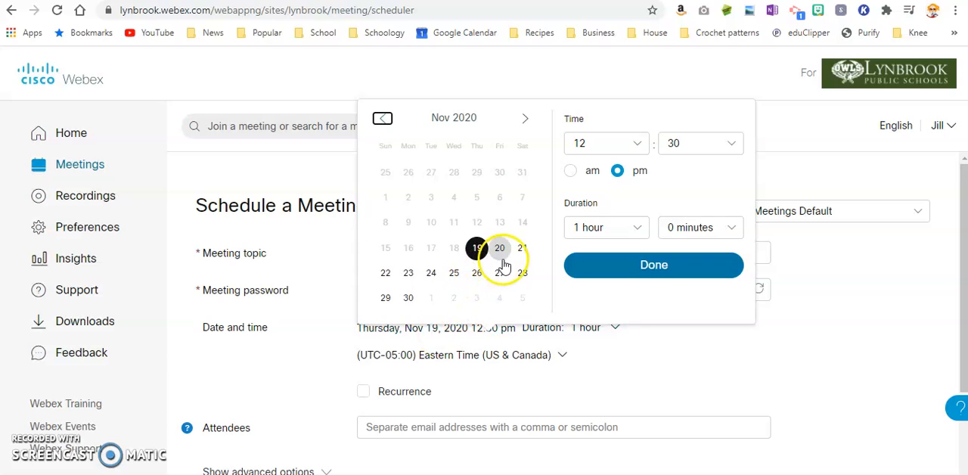
pyautogui.click(639, 144)
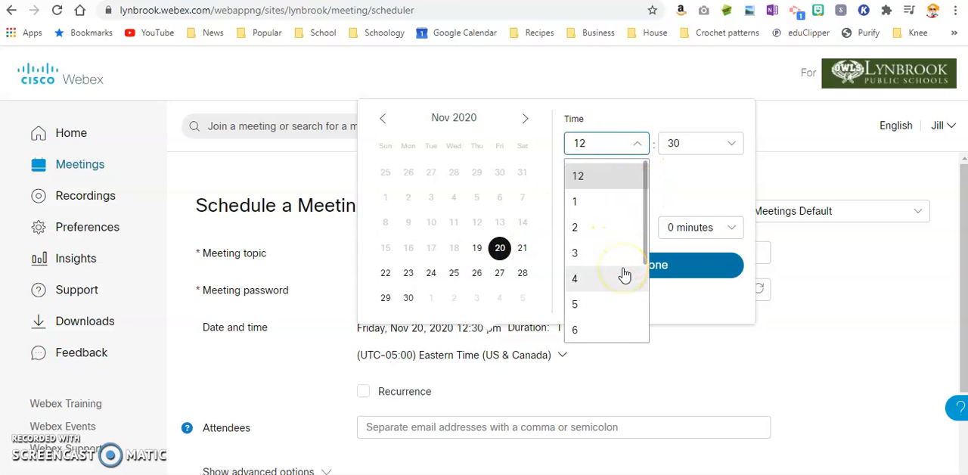
pyautogui.scroll(-2, 622, 275)
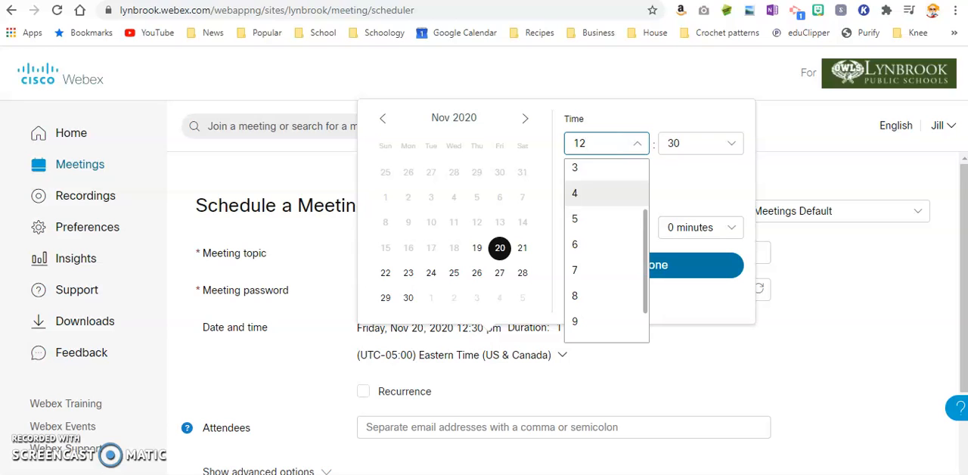
pyautogui.click(616, 300)
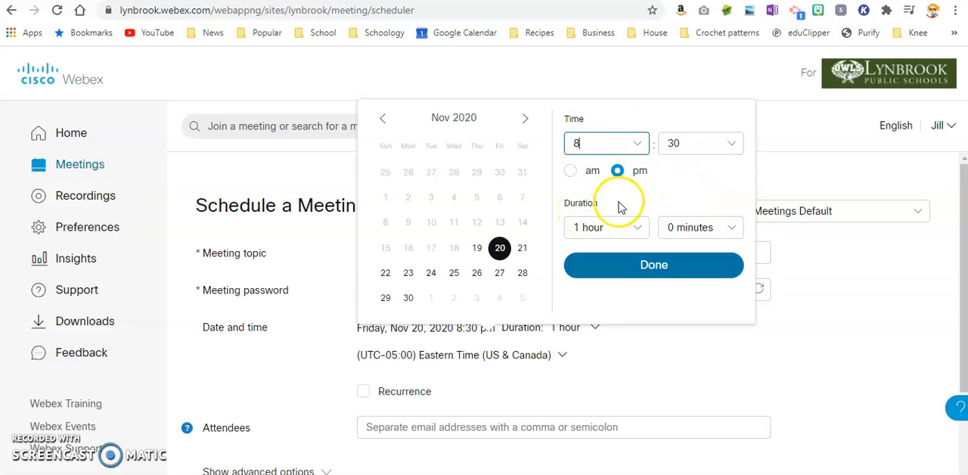
pyautogui.click(570, 174)
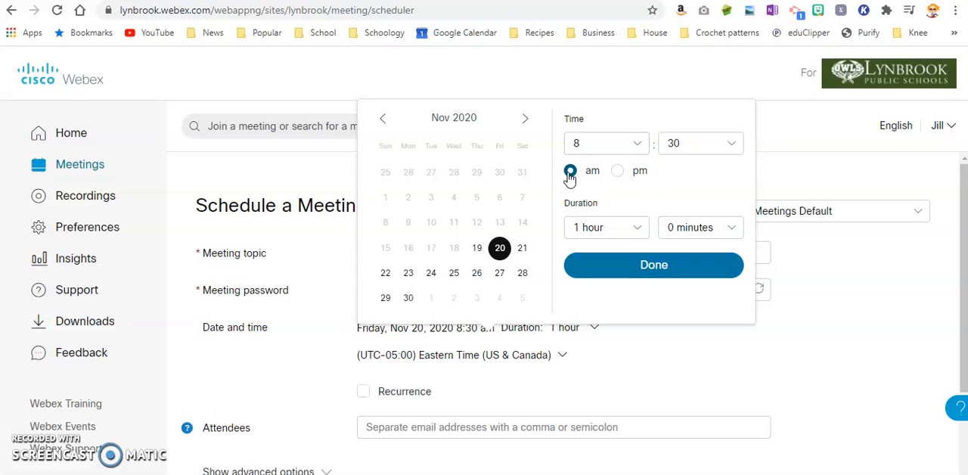
# Set the meeting's duration to 7 hours and apply the date and time settings.
pyautogui.click(637, 228)
pyautogui.scroll(-2, 643, 277)
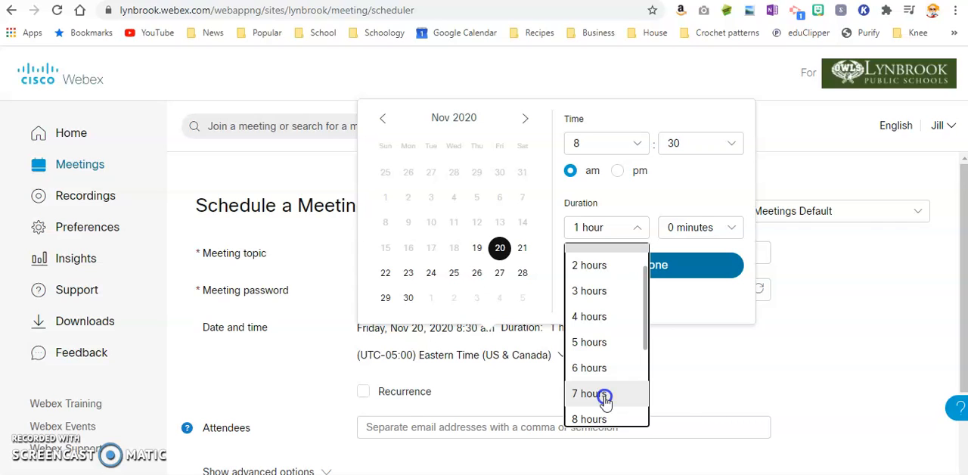
pyautogui.click(606, 394)
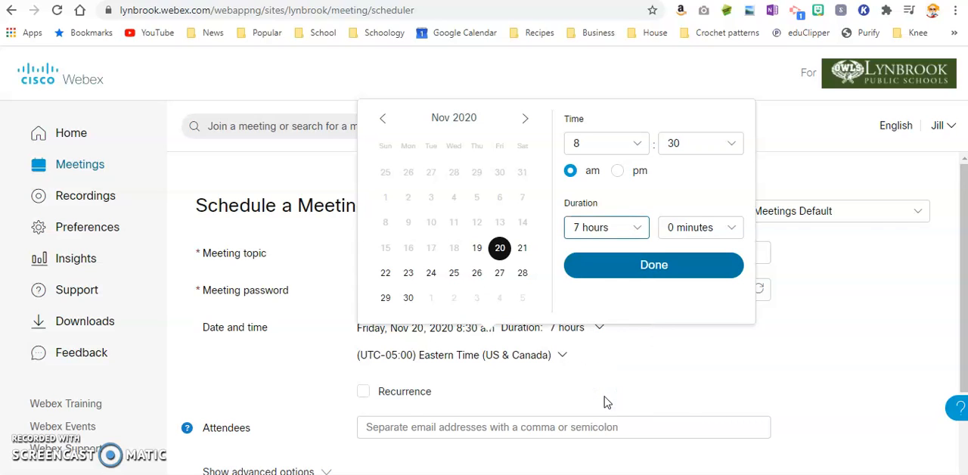
pyautogui.click(677, 265)
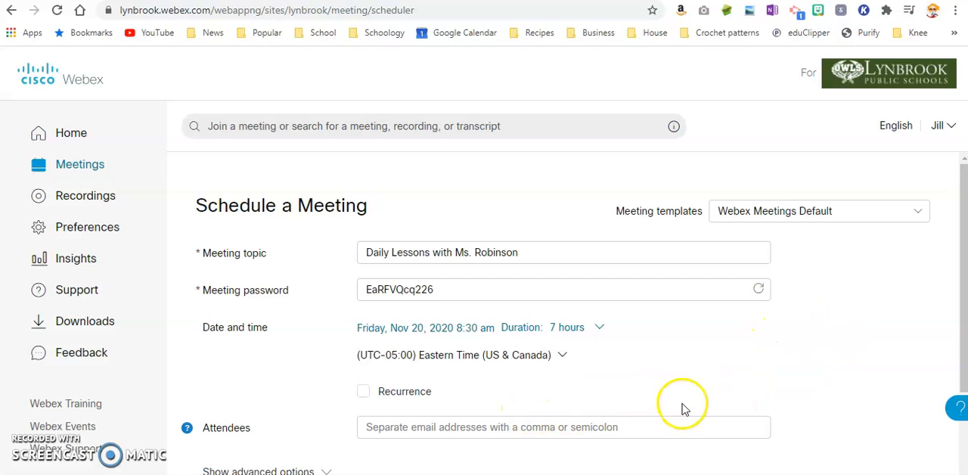
# Make the meeting recurring with a daily pattern on every weekday.
pyautogui.click(365, 394)
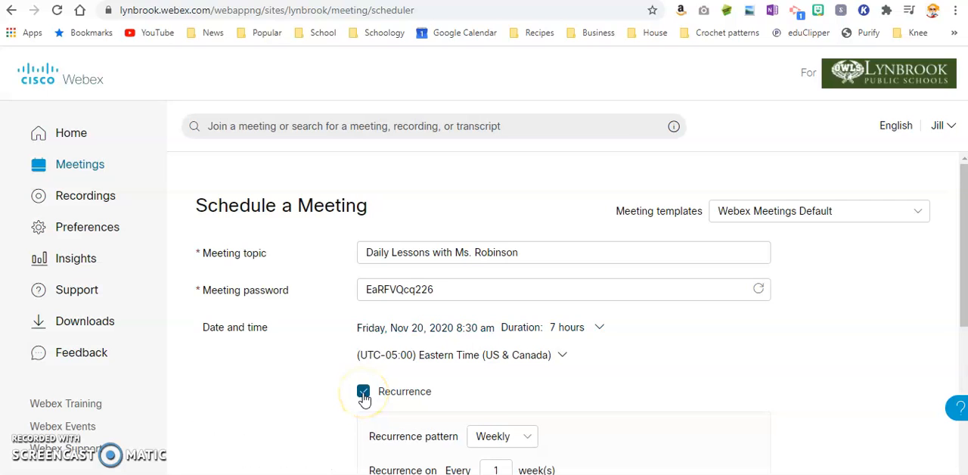
pyautogui.scroll(-2, 365, 399)
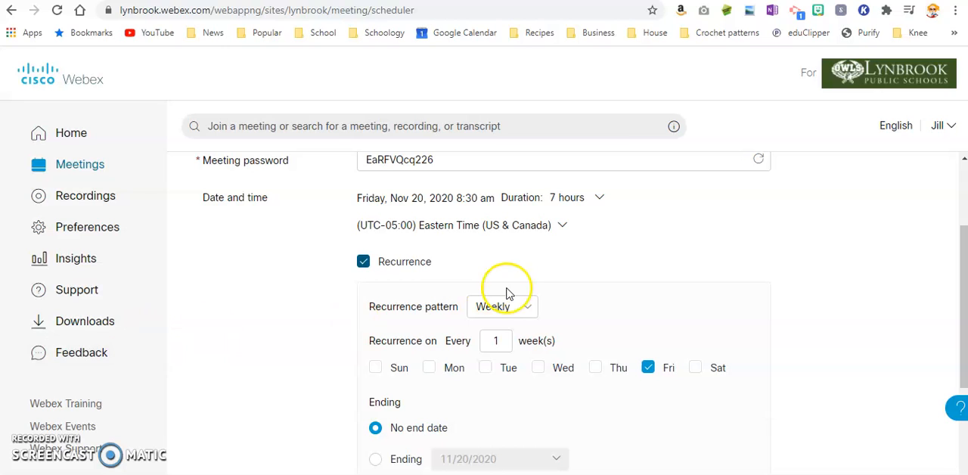
pyautogui.click(520, 310)
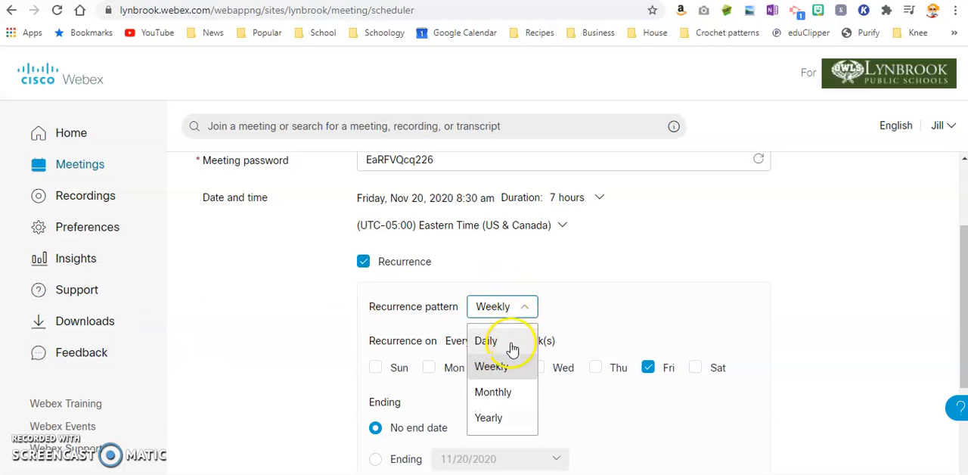
pyautogui.click(512, 341)
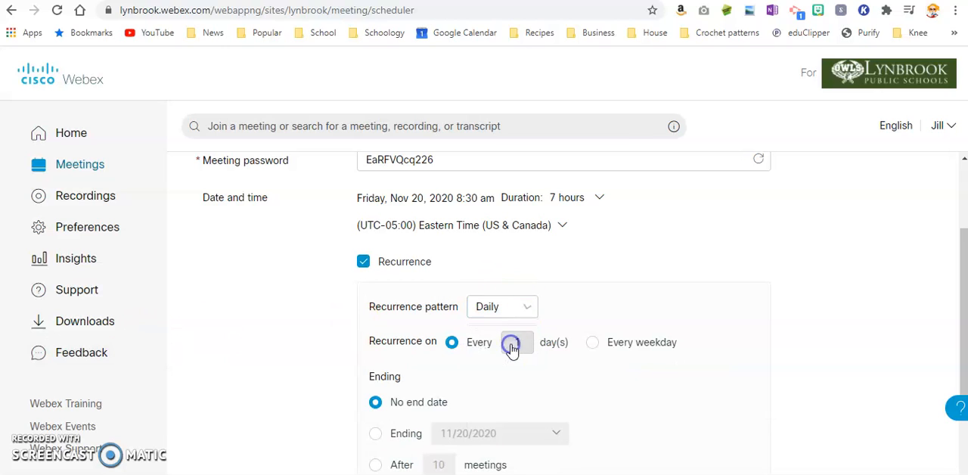
pyautogui.click(593, 343)
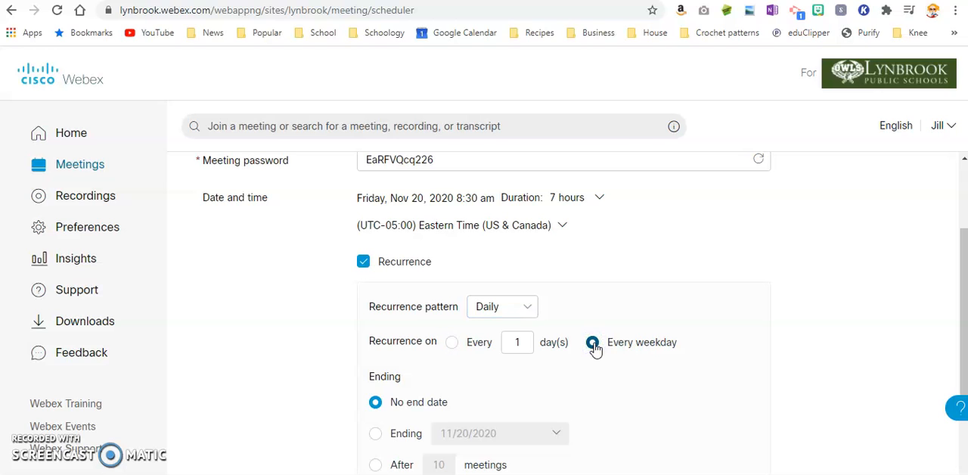
# Set the meeting recurrence to end on 06/25/2021.
pyautogui.scroll(-1, 596, 349)
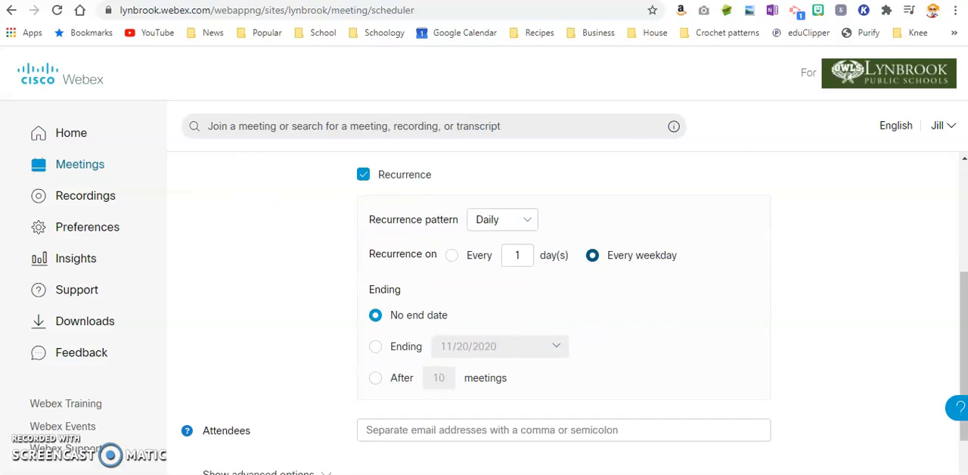
pyautogui.click(376, 347)
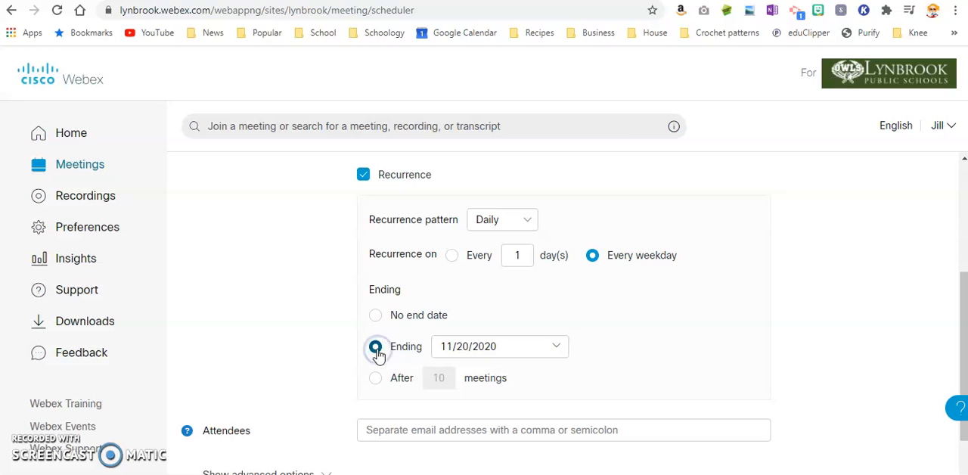
pyautogui.click(495, 344)
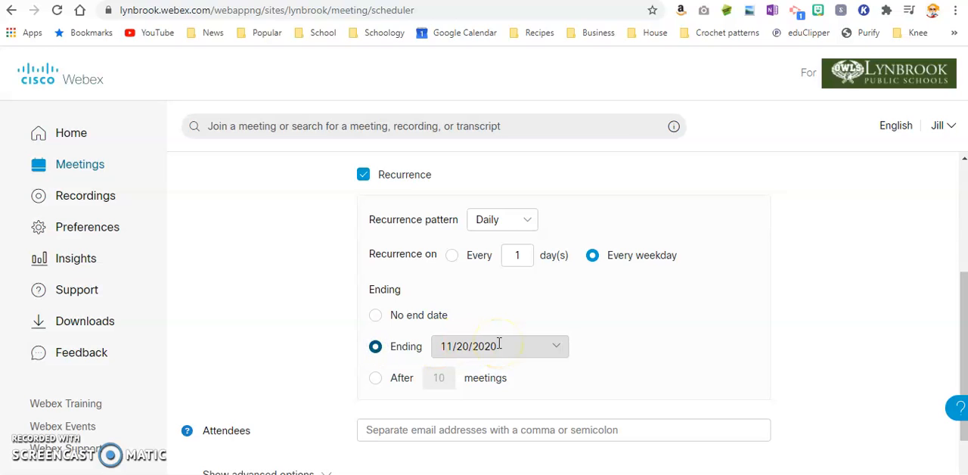
pyautogui.click(563, 350)
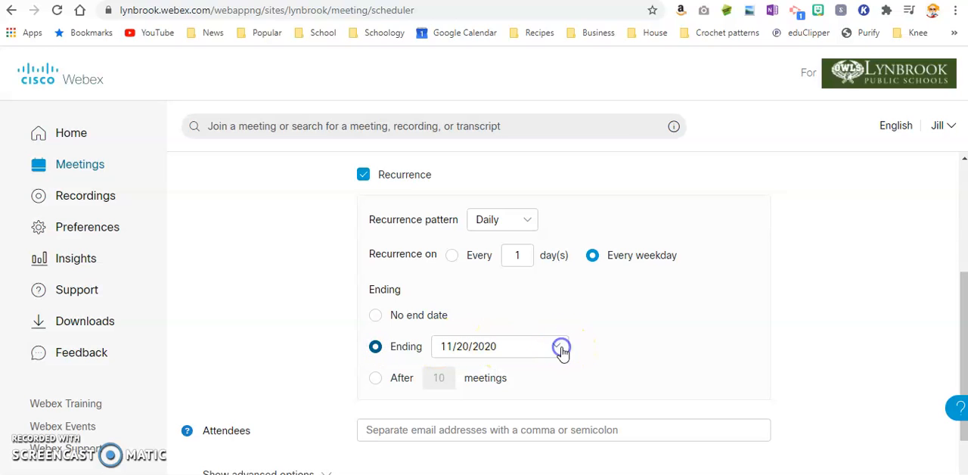
pyautogui.click(594, 123)
pyautogui.click(594, 123)
pyautogui.click(594, 124)
pyautogui.click(594, 123)
pyautogui.click(594, 123)
pyautogui.click(594, 123)
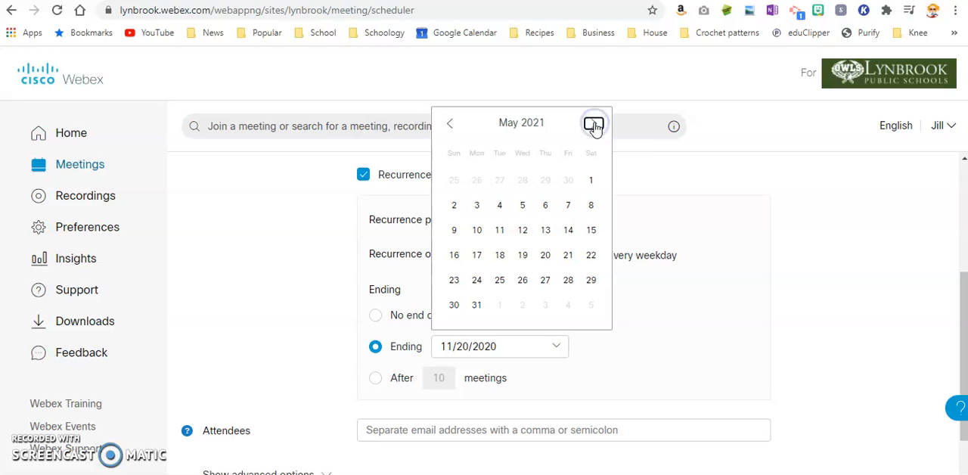
pyautogui.click(593, 123)
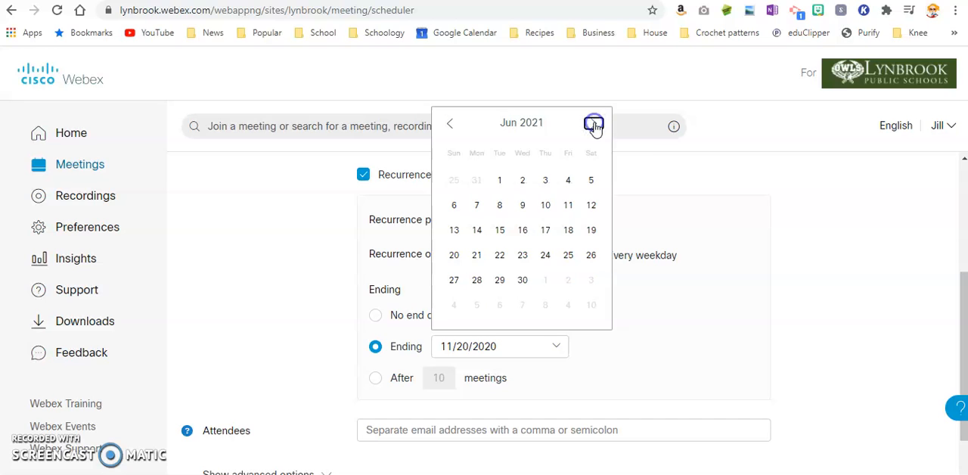
pyautogui.click(568, 261)
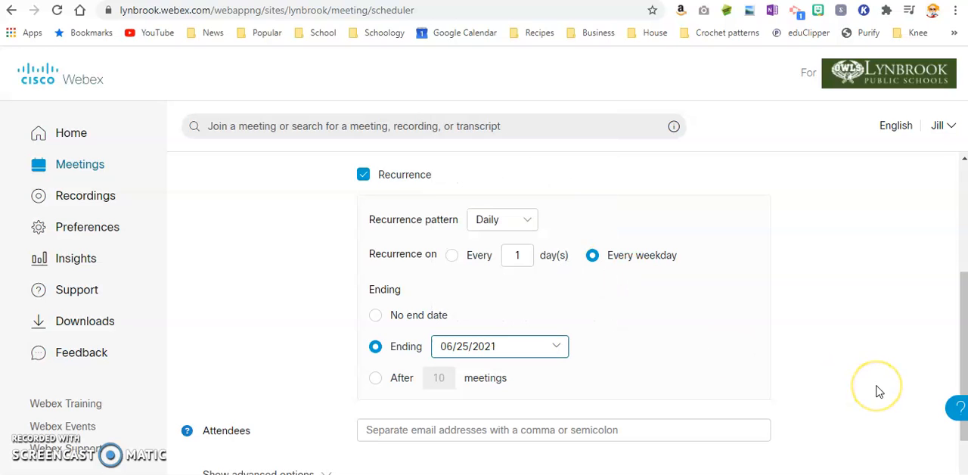
# Show the meeting's advanced options and expand the scheduling options.
pyautogui.scroll(-1, 879, 391)
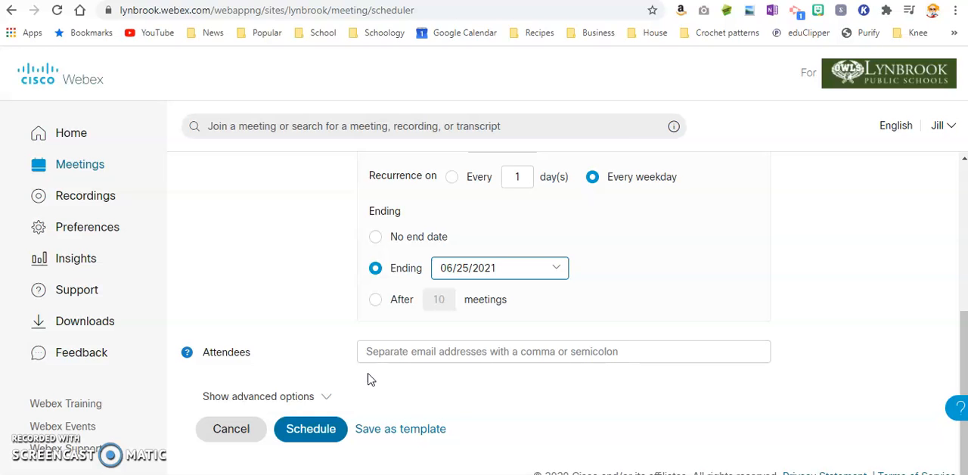
pyautogui.click(285, 407)
pyautogui.scroll(-2, 285, 406)
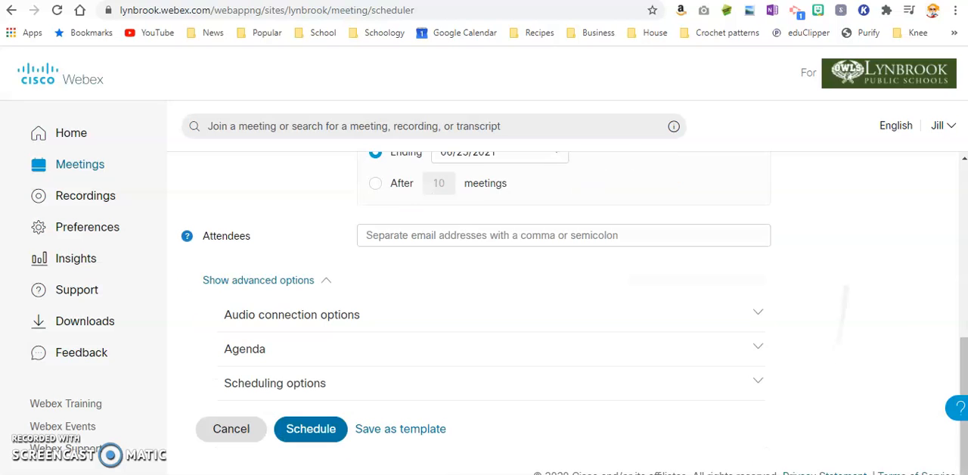
pyautogui.click(253, 392)
pyautogui.scroll(-5, 253, 393)
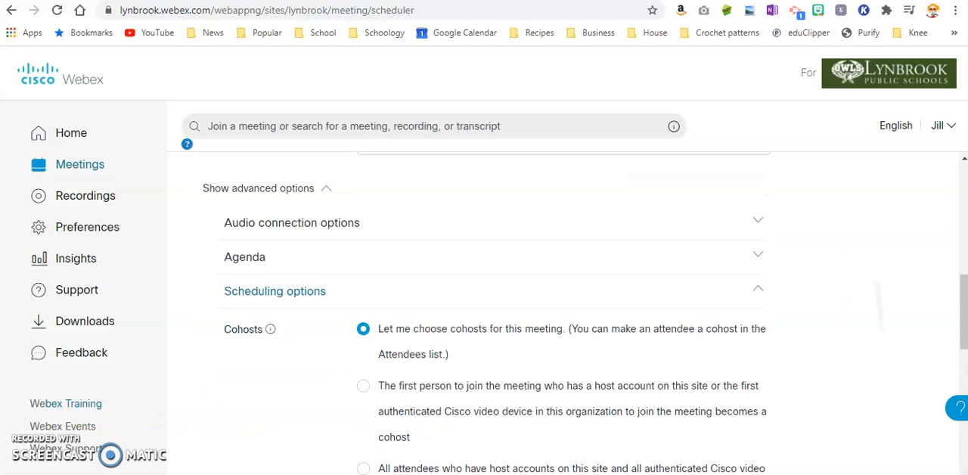
# Remove the attendee privileges to share content and privately chat with other participants, and schedule the meeting.
pyautogui.scroll(-4, 567, 313)
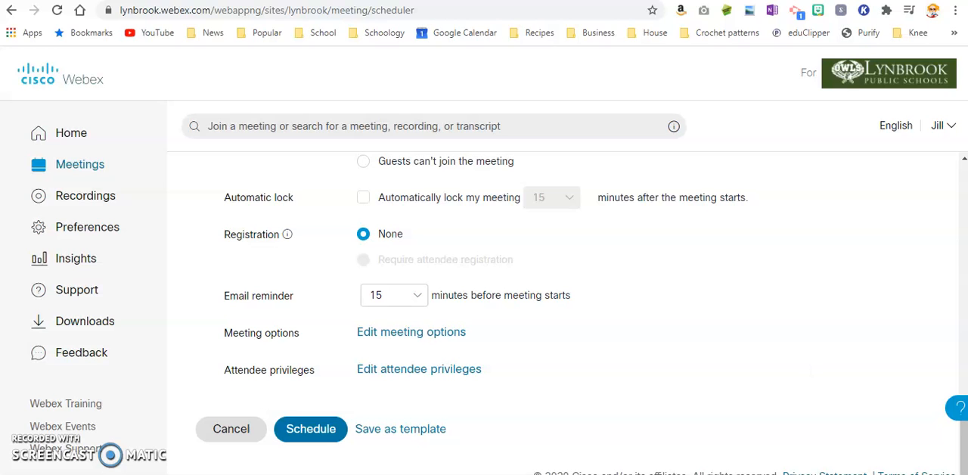
pyautogui.click(411, 370)
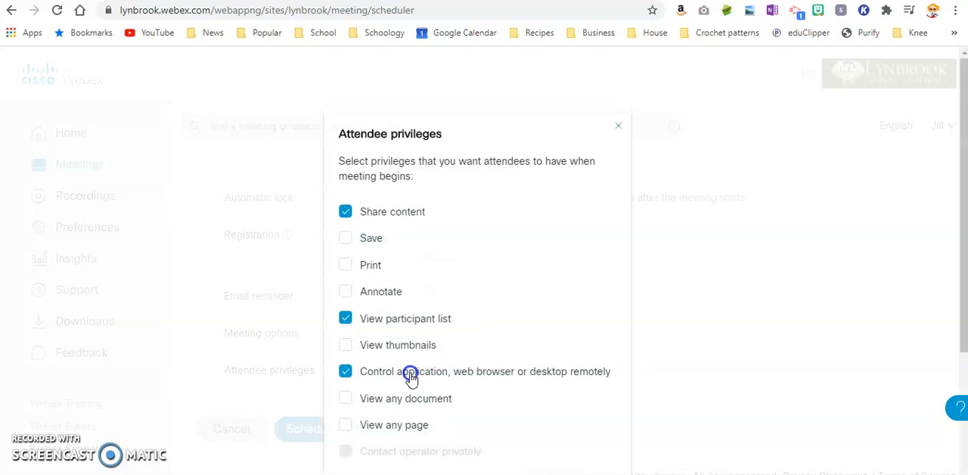
pyautogui.scroll(-3, 410, 376)
pyautogui.scroll(2, 410, 374)
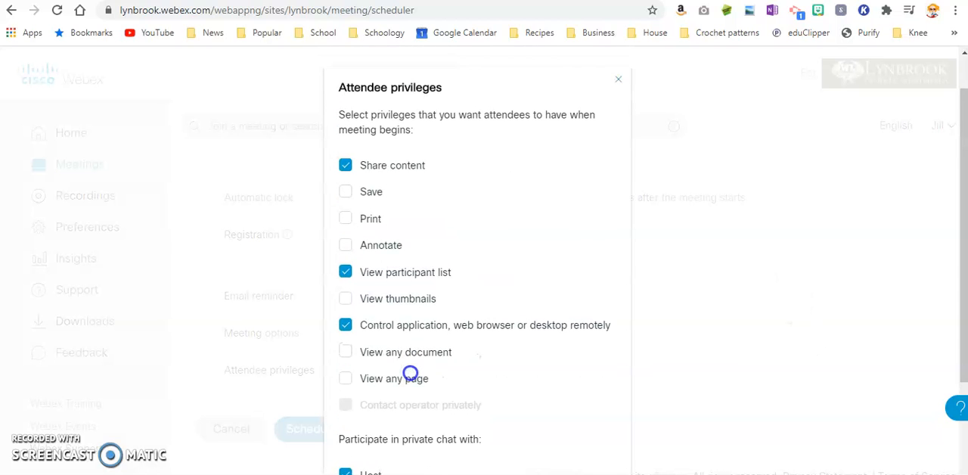
pyautogui.scroll(-1, 410, 374)
pyautogui.scroll(1, 410, 372)
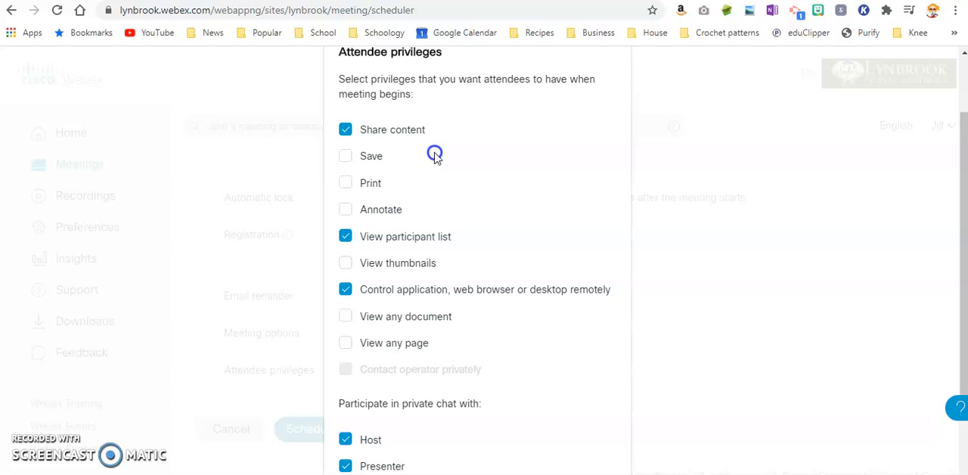
pyautogui.click(397, 130)
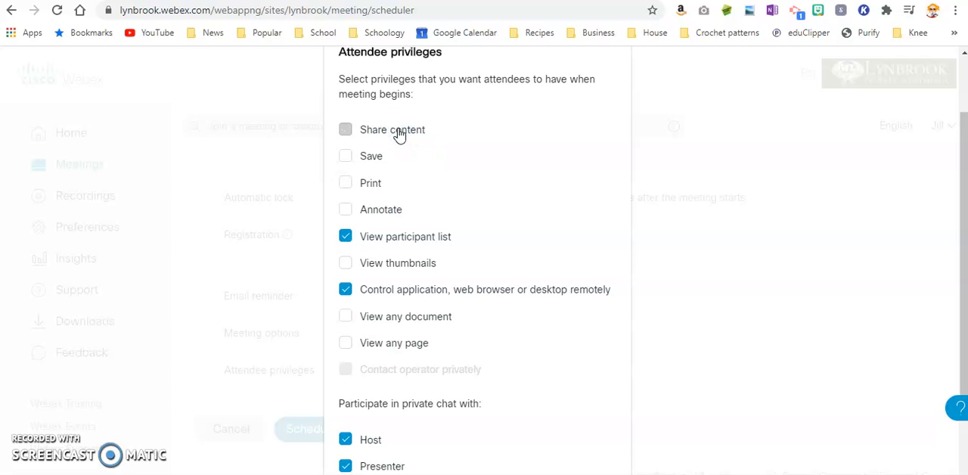
pyautogui.scroll(-2, 400, 134)
pyautogui.click(385, 260)
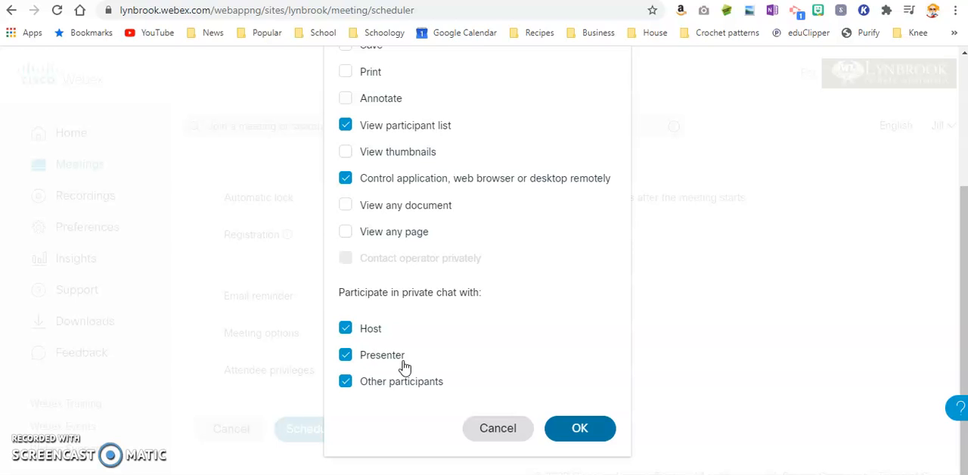
pyautogui.click(373, 390)
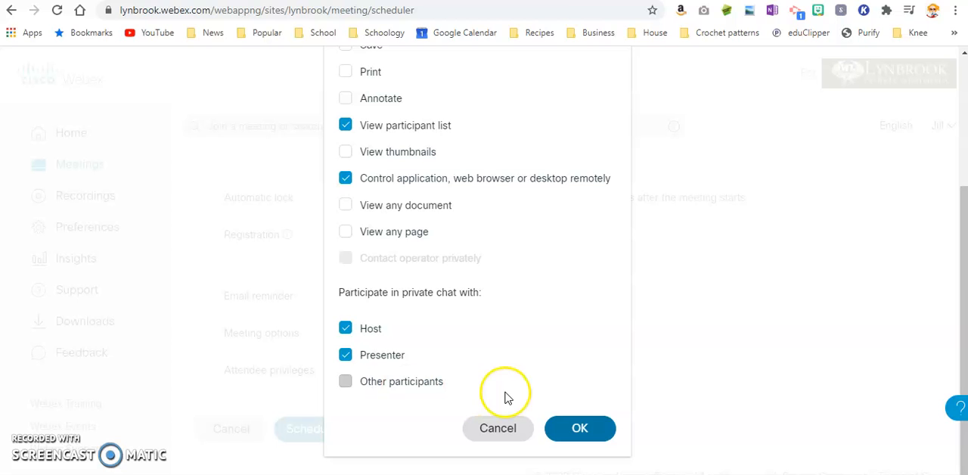
pyautogui.click(580, 430)
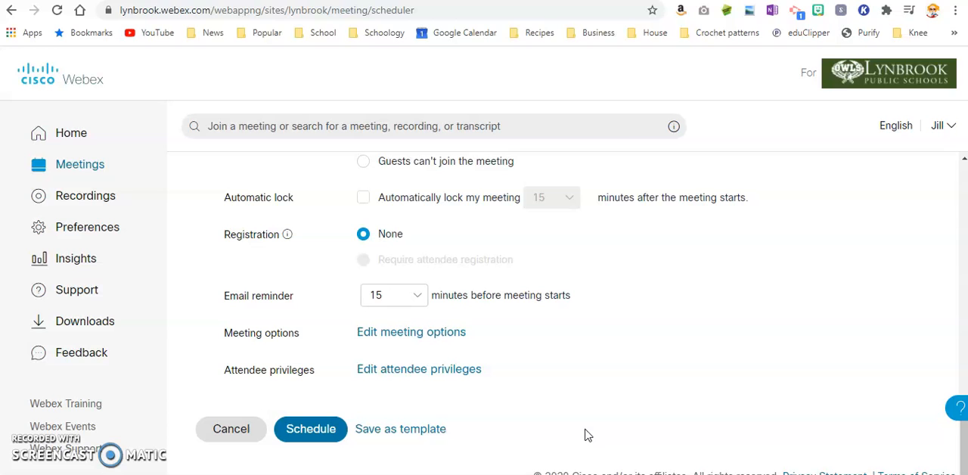
pyautogui.click(314, 429)
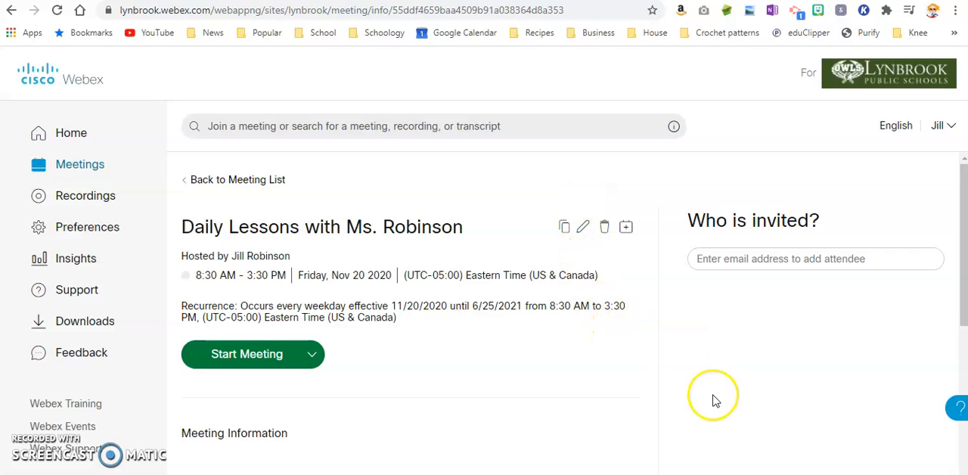
# Copy the meeting link from the scheduled meeting's information.
pyautogui.scroll(-2, 713, 399)
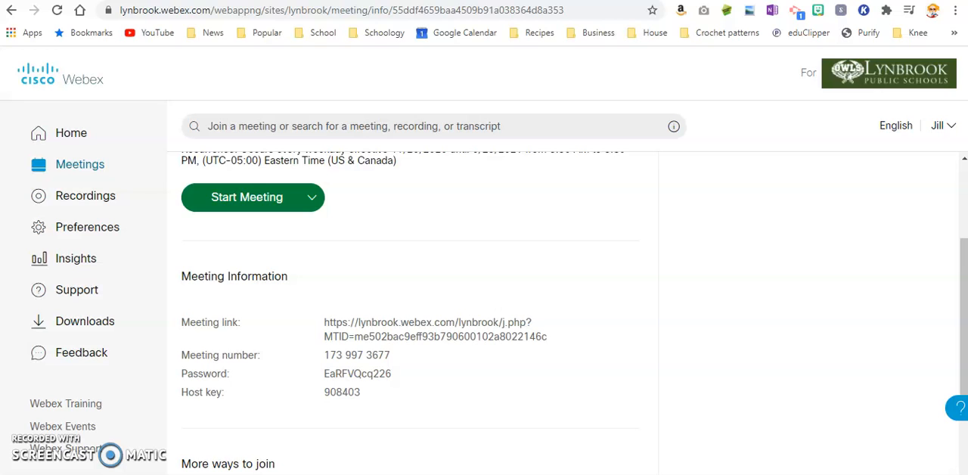
pyautogui.tripleClick(363, 322)
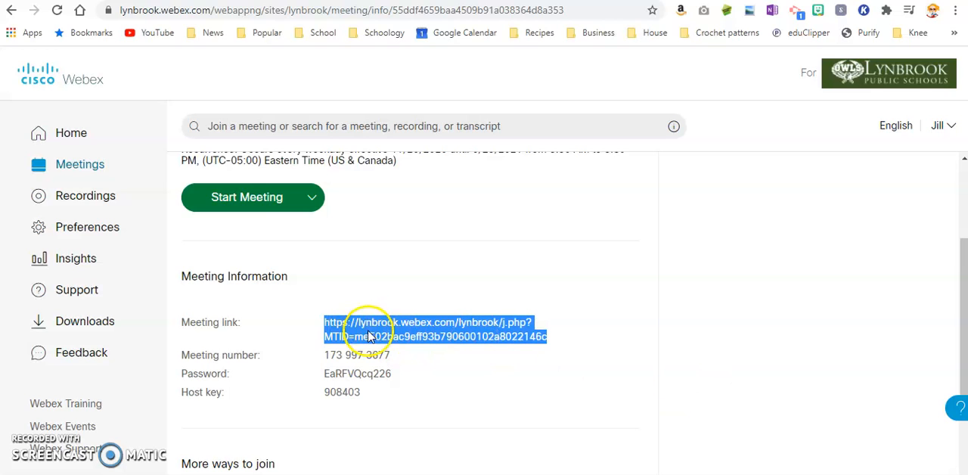
pyautogui.click(532, 371)
pyautogui.tripleClick(510, 361)
pyautogui.tripleClick(479, 324)
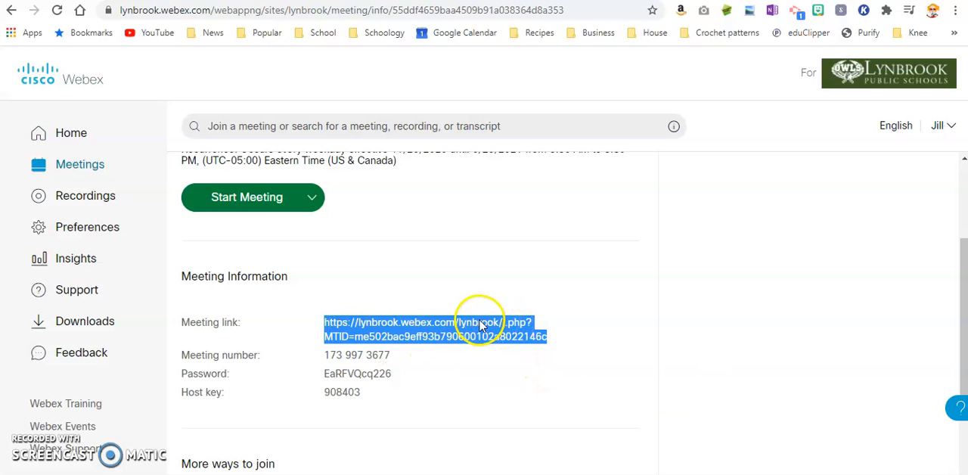
pyautogui.click(453, 324)
pyautogui.tripleClick(427, 327)
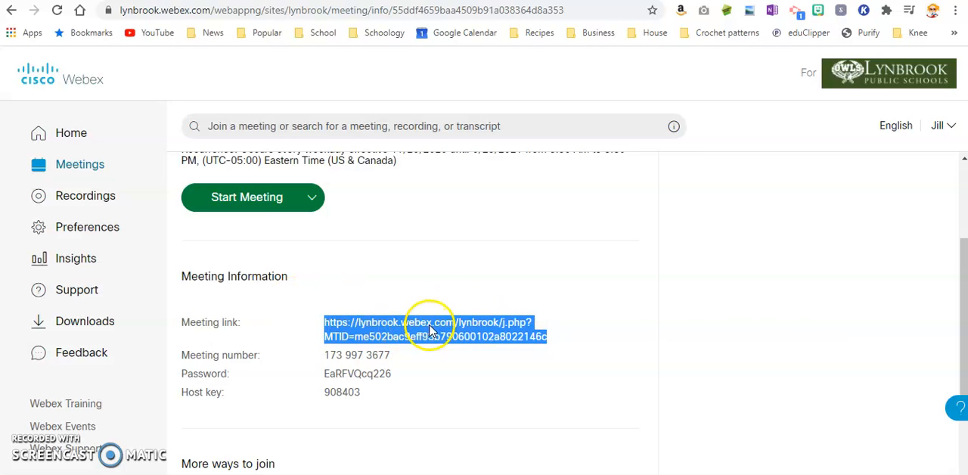
pyautogui.click(473, 364)
pyautogui.click(447, 342)
pyautogui.hotkey('ctrl', 'c')
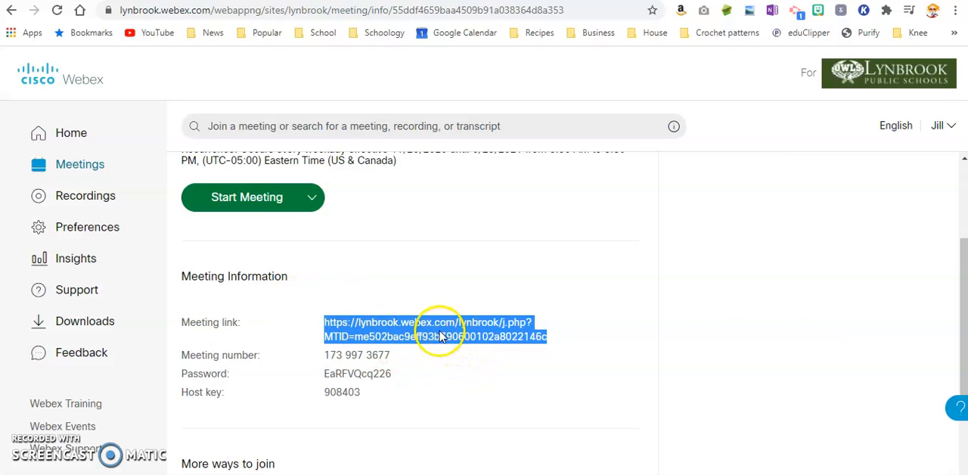
pyautogui.rightClick(413, 330)
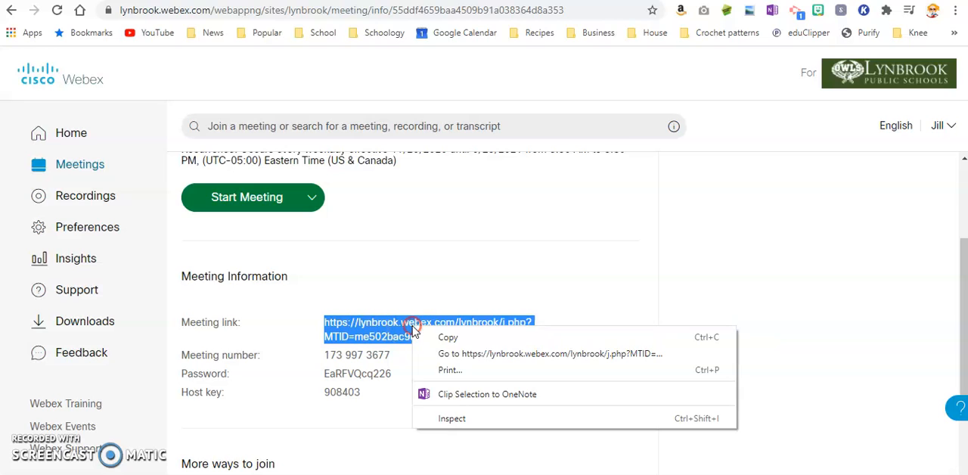
pyautogui.click(435, 337)
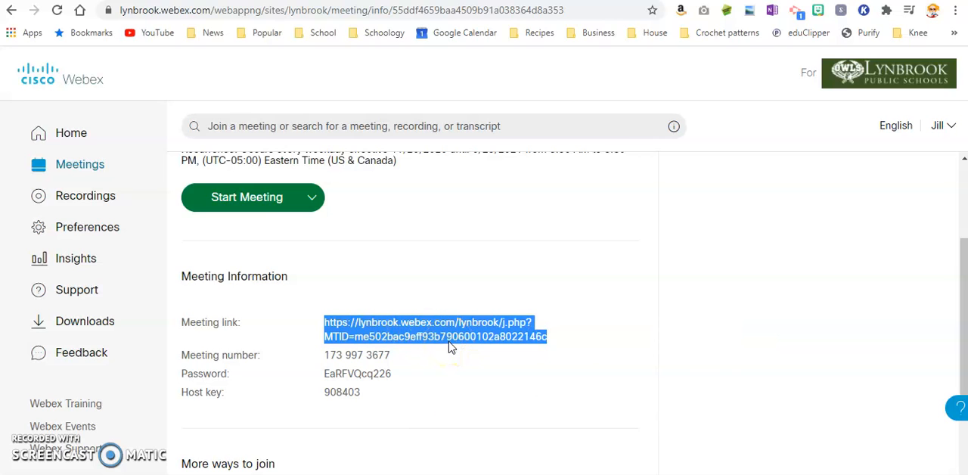
pyautogui.click(471, 330)
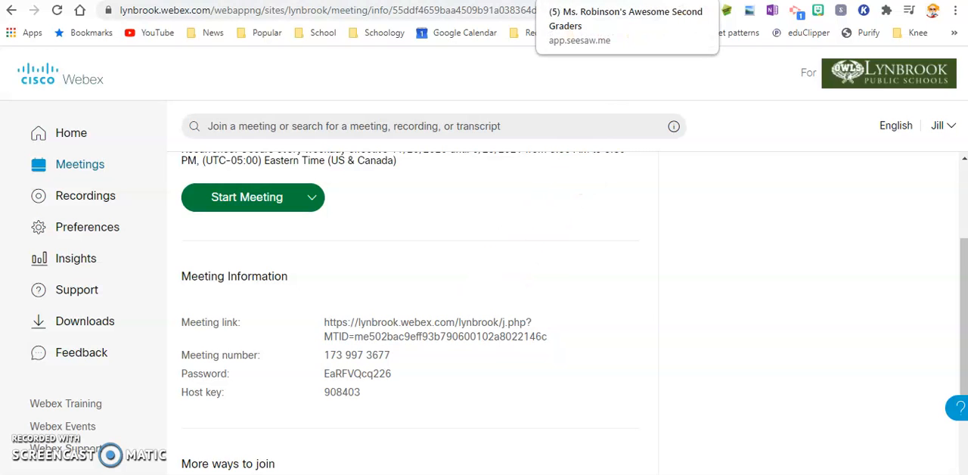
# Switch to the Seesaw class, view its assigned activities and return to the inbox messages.
pyautogui.click(590, 0)
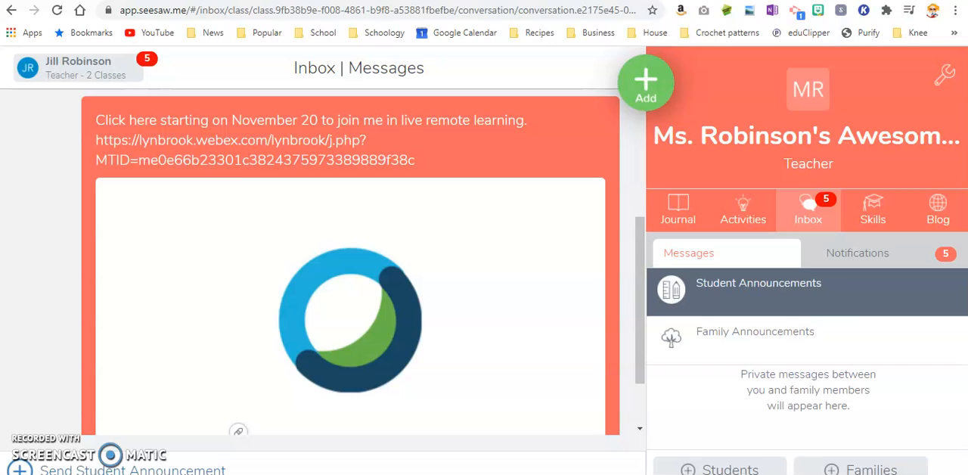
pyautogui.click(694, 218)
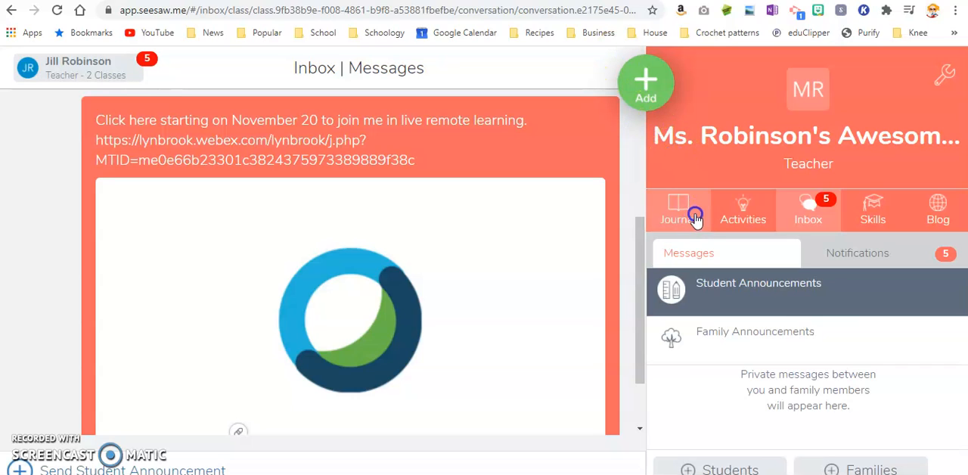
pyautogui.click(734, 227)
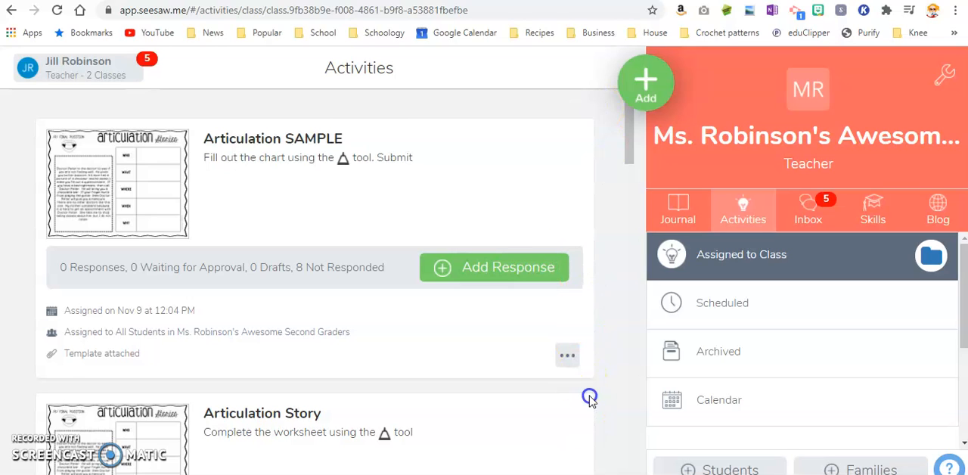
pyautogui.click(810, 219)
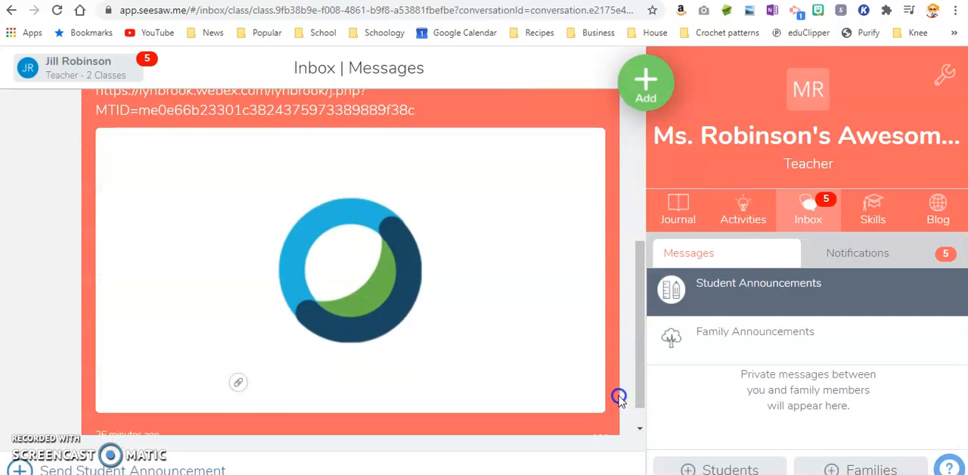
# Delete the existing student announcement about joining live remote learning starting on November 20.
pyautogui.click(605, 431)
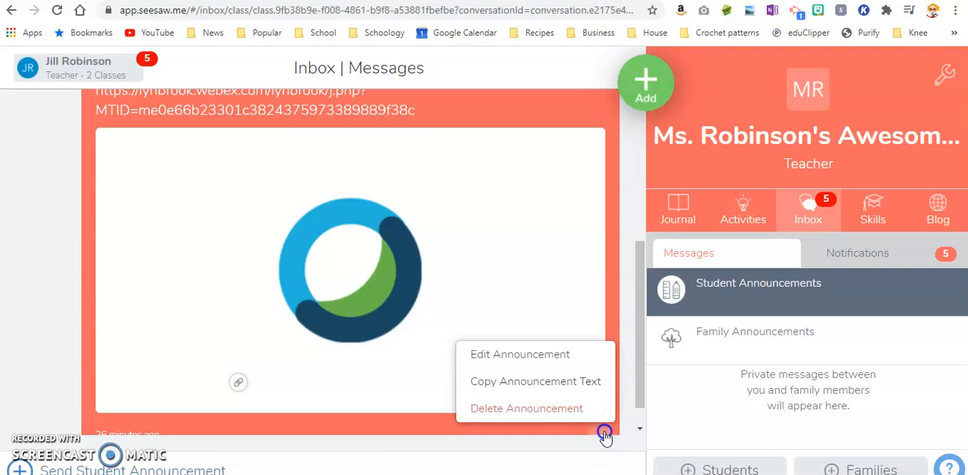
pyautogui.click(564, 408)
pyautogui.click(559, 365)
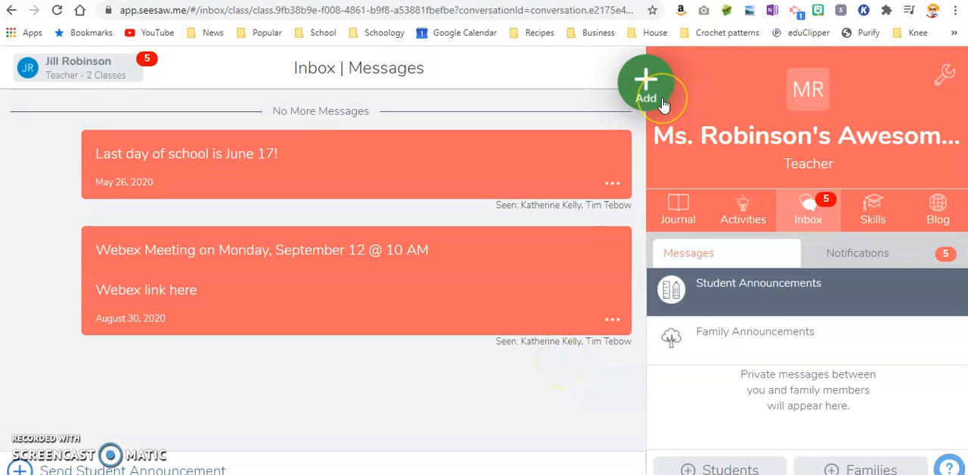
# Create a new class announcement addressed to All Students.
pyautogui.click(661, 104)
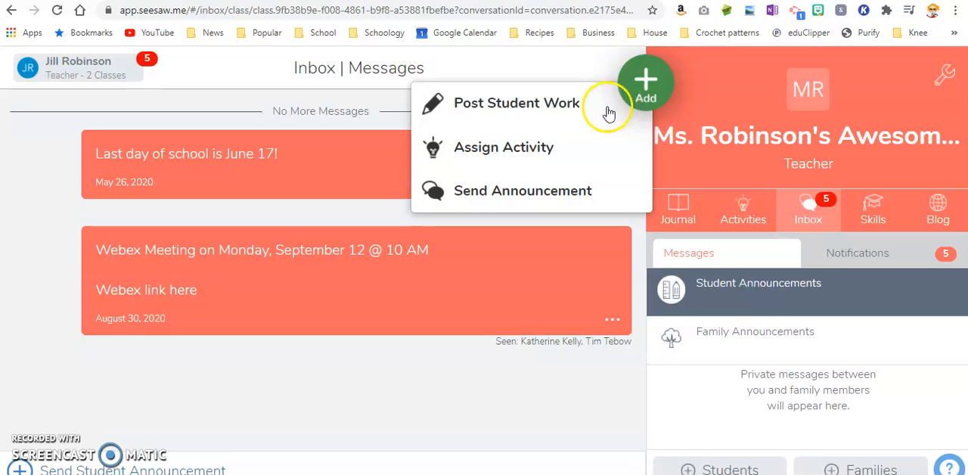
pyautogui.click(559, 190)
pyautogui.click(607, 131)
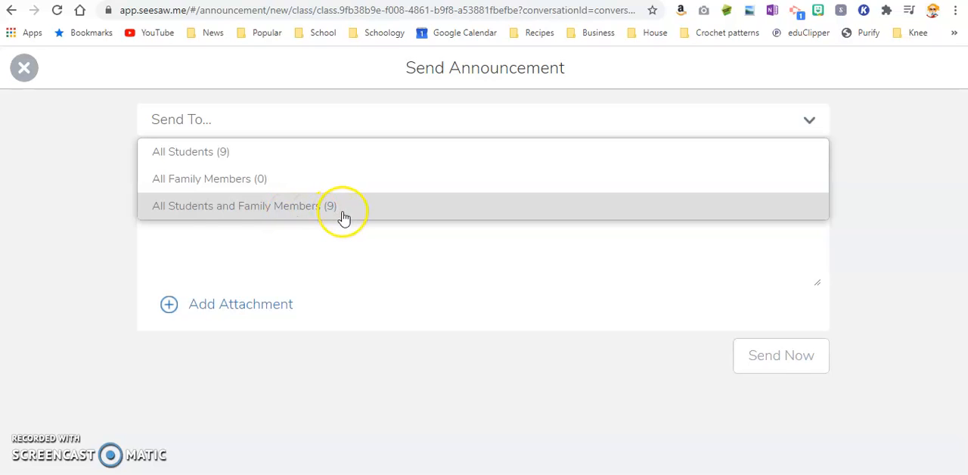
pyautogui.click(219, 157)
# Write the announcement text "Click the link below starting on November 20 to join in on live Webex sessions.".
pyautogui.click(237, 184)
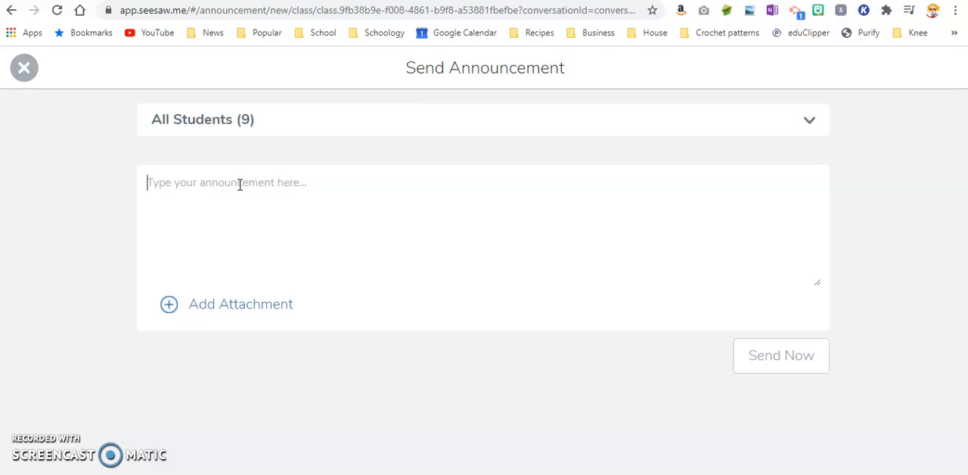
pyautogui.write('Click')
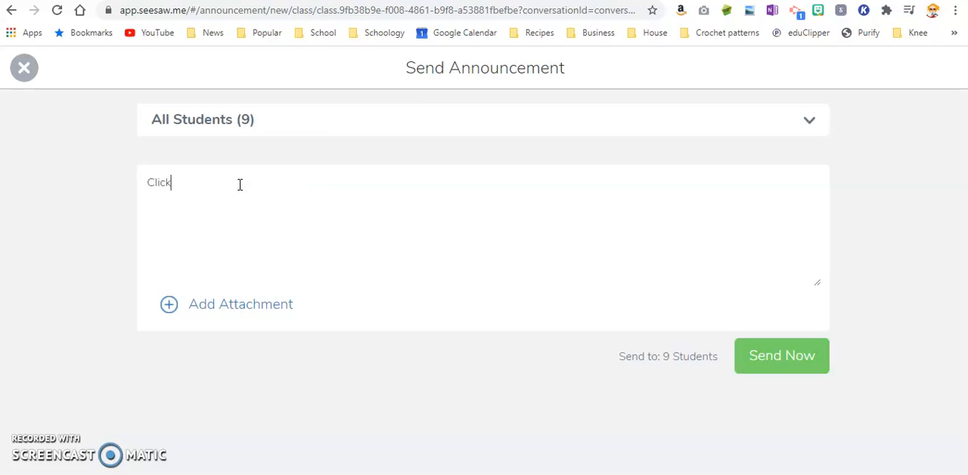
pyautogui.write(' the link below')
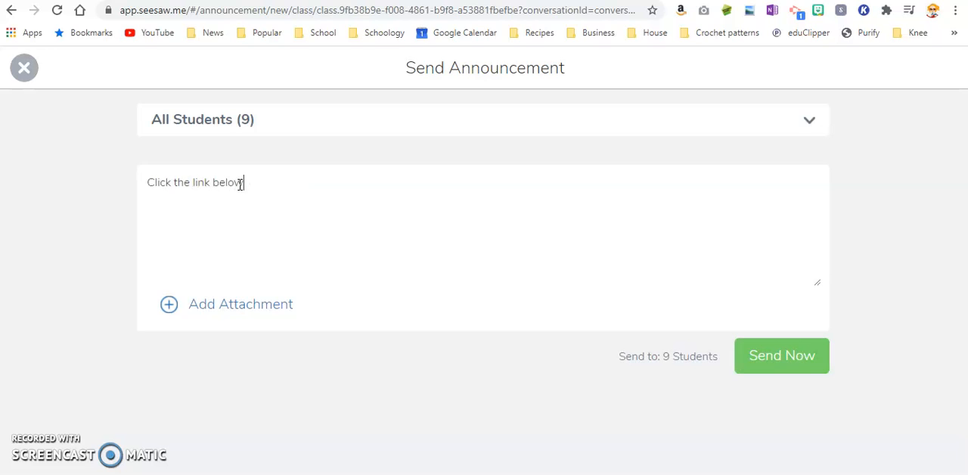
pyautogui.write(' starting on November 20 t')
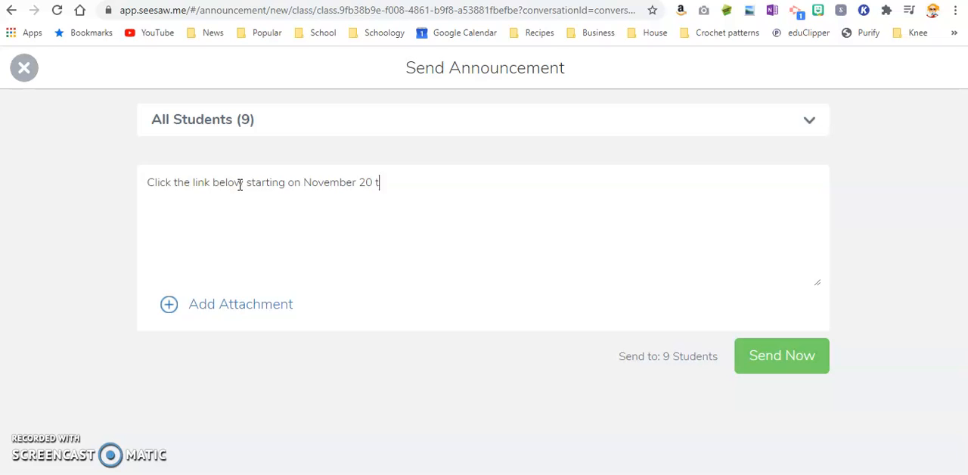
pyautogui.write('o join in on live Webes')
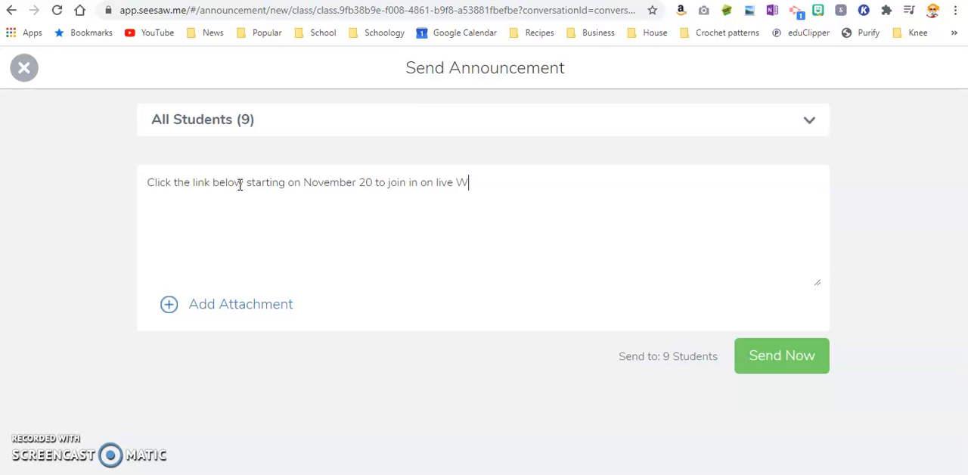
pyautogui.write('essions.')
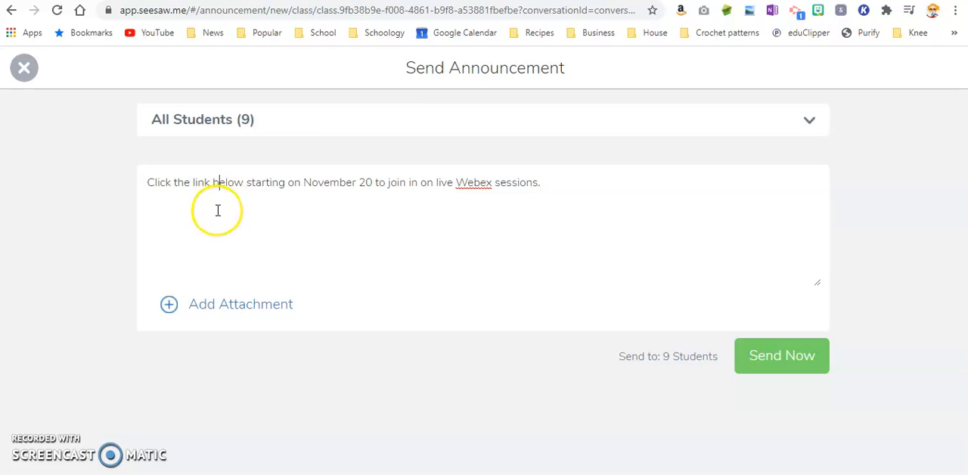
# Paste the copied Webex meeting link on a new line below the announcement text.
pyautogui.click(584, 186)
pyautogui.press('Return')
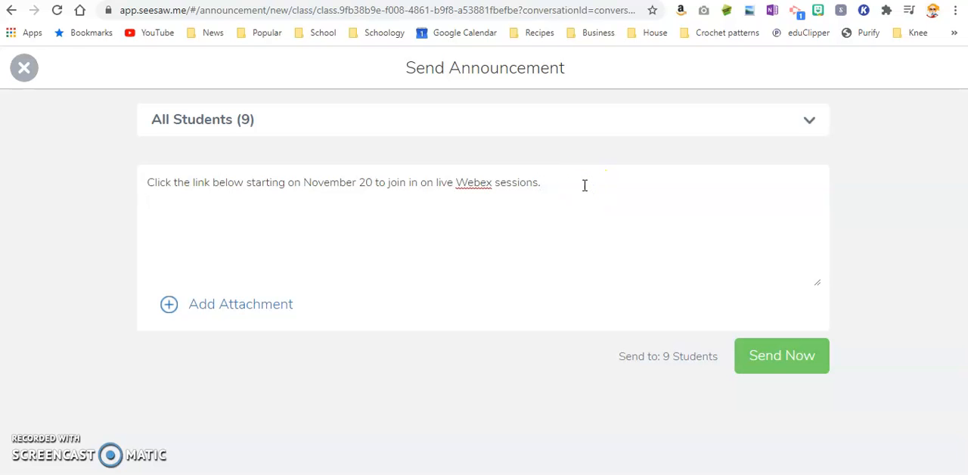
pyautogui.rightClick(179, 200)
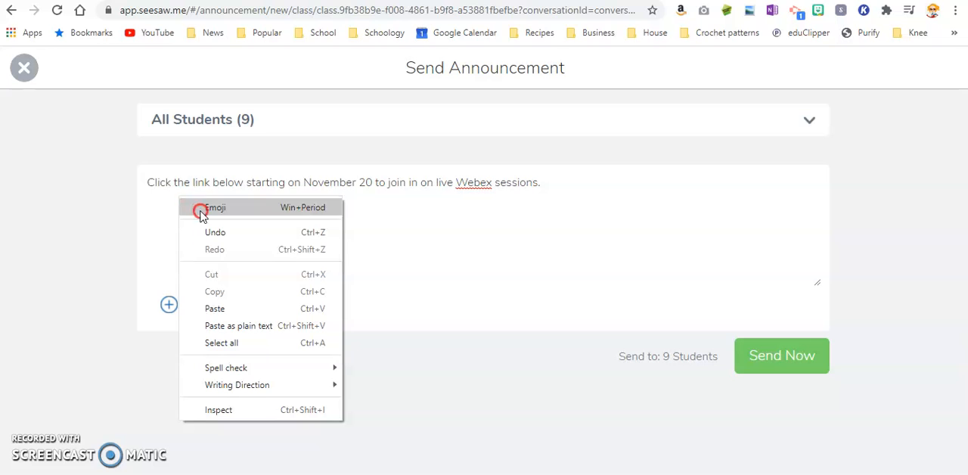
pyautogui.click(221, 309)
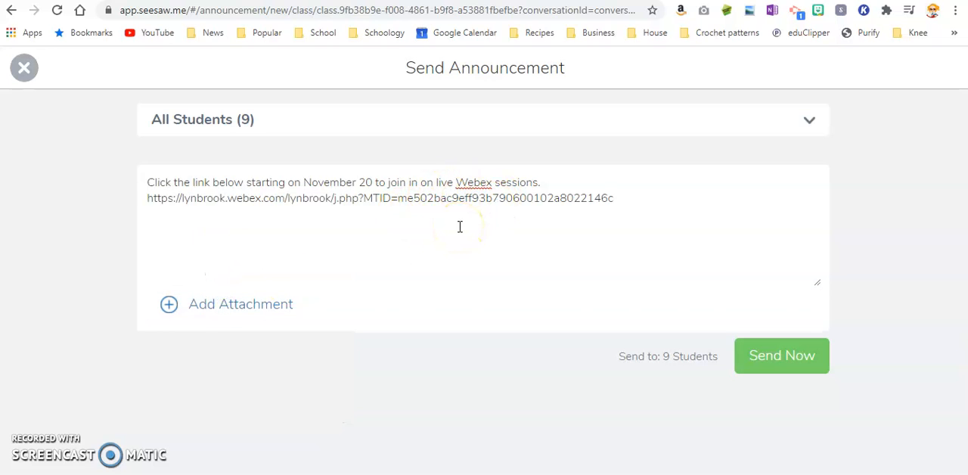
# Attach the copied Webex meeting link to the announcement as a link item and send it to all students.
pyautogui.click(253, 304)
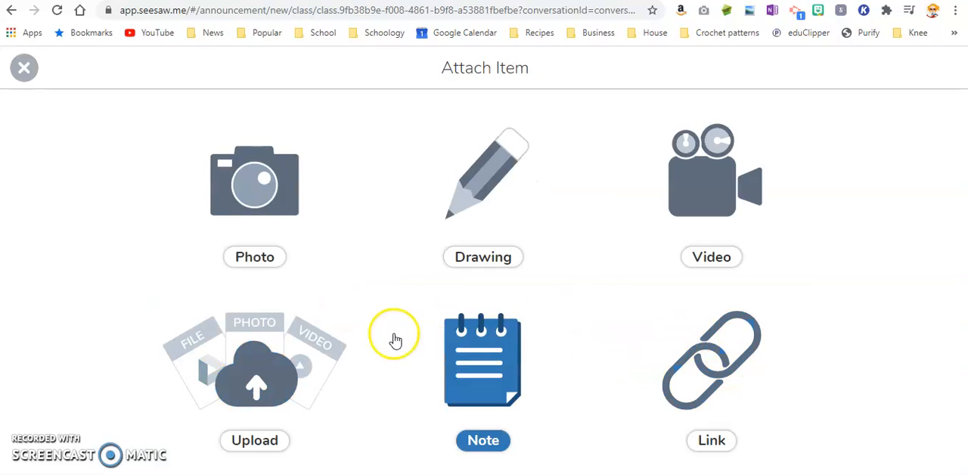
pyautogui.click(678, 383)
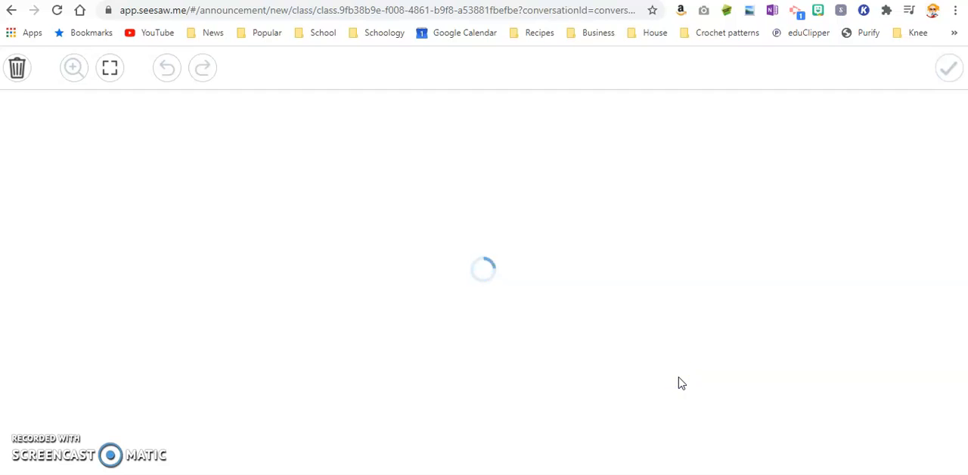
pyautogui.write('https://lynbrook.webex.com/lynbrook/j.php?MTID=me502bac9eff93b790600102a8022146c')
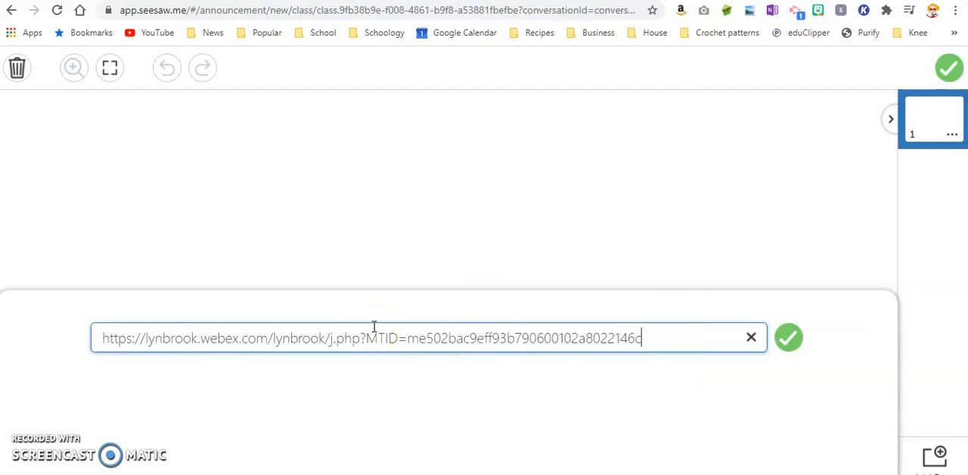
pyautogui.click(788, 338)
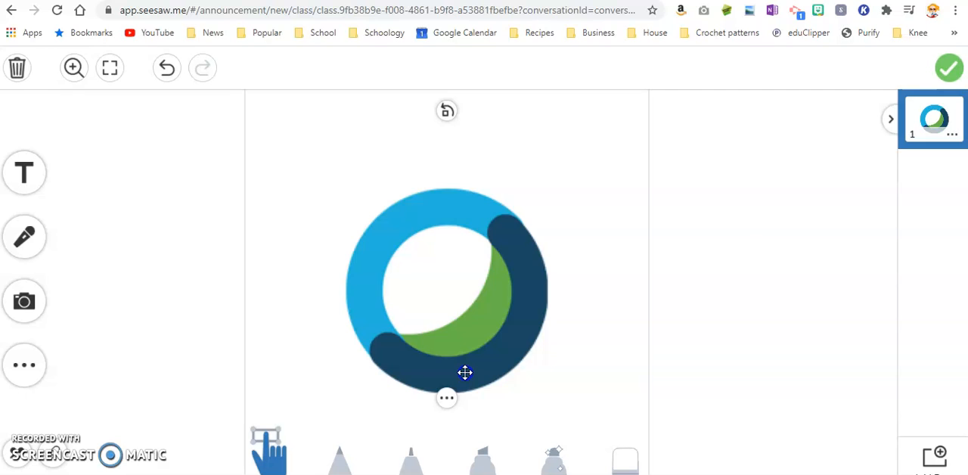
pyautogui.click(949, 69)
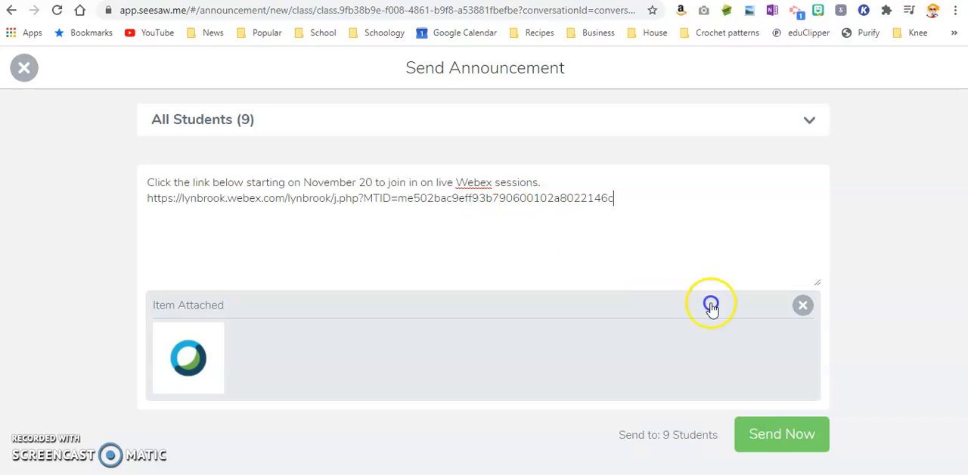
pyautogui.click(772, 446)
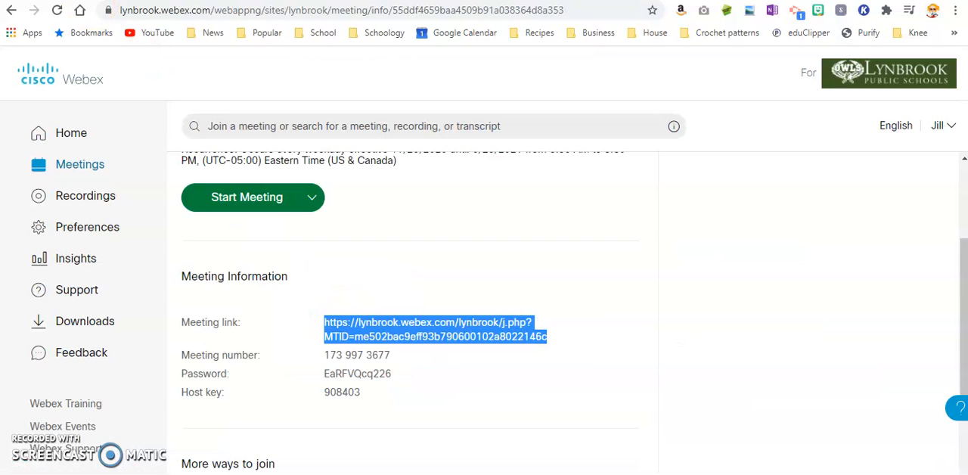
pyautogui.scroll(2, 485, 303)
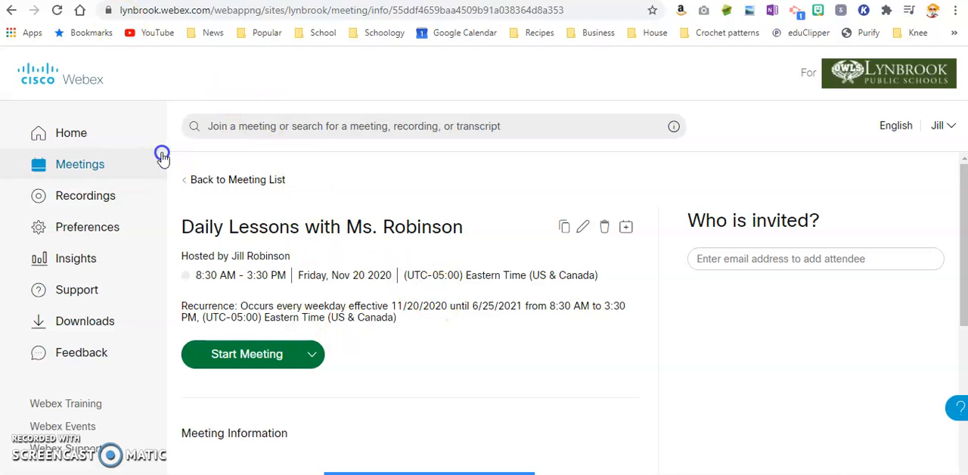
# Switch to Webex and open the Friday, November 20 Daily Lessons meeting from the upcoming meetings for editing.
pyautogui.click(71, 137)
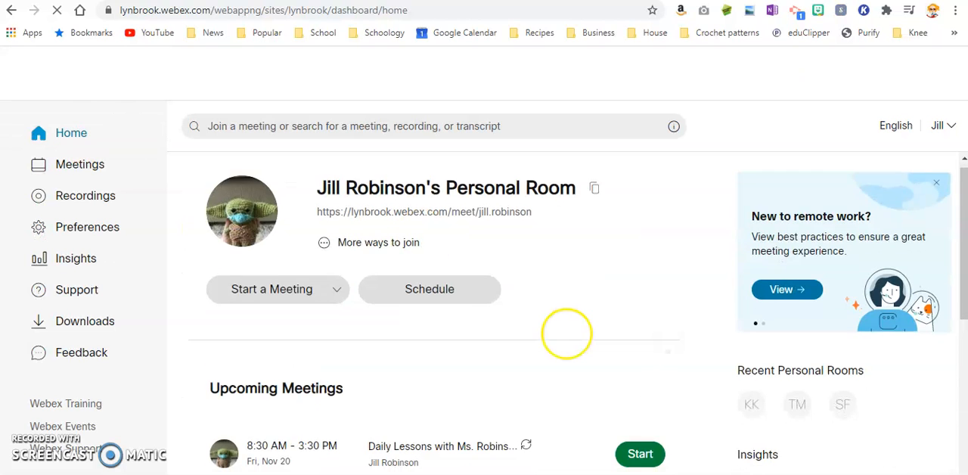
pyautogui.scroll(-3, 567, 333)
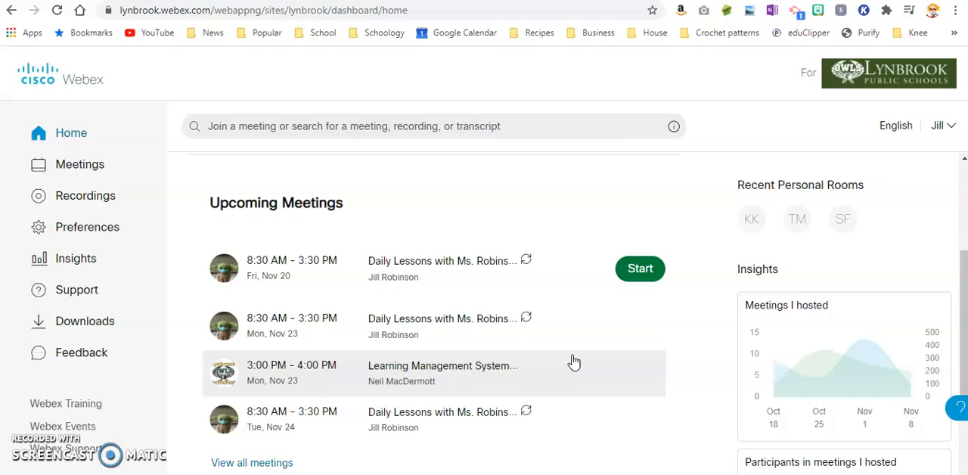
pyautogui.click(458, 276)
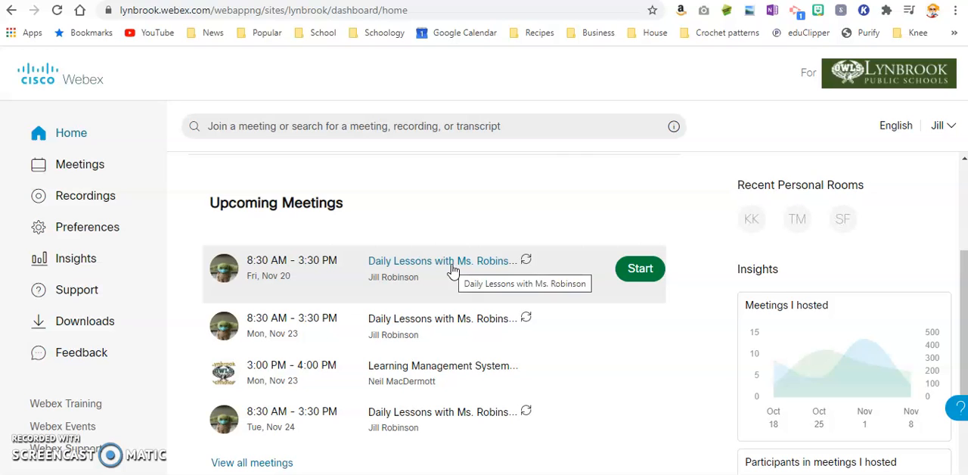
pyautogui.click(453, 264)
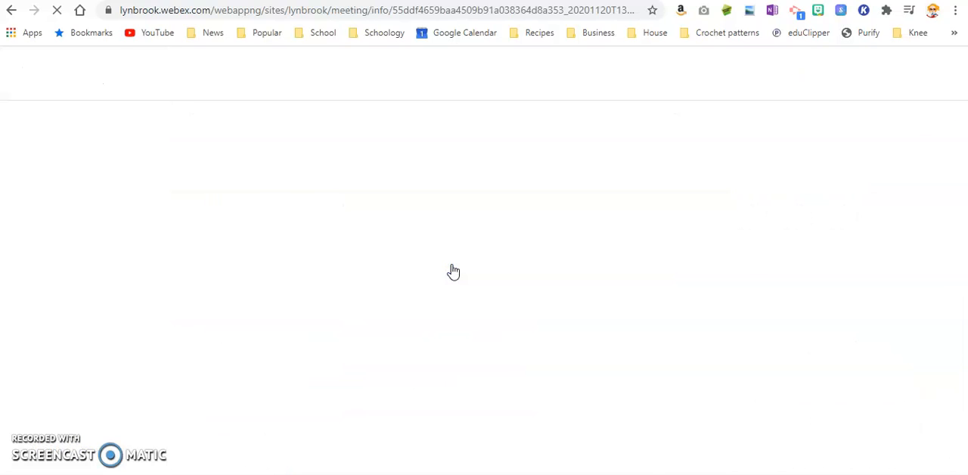
pyautogui.click(584, 230)
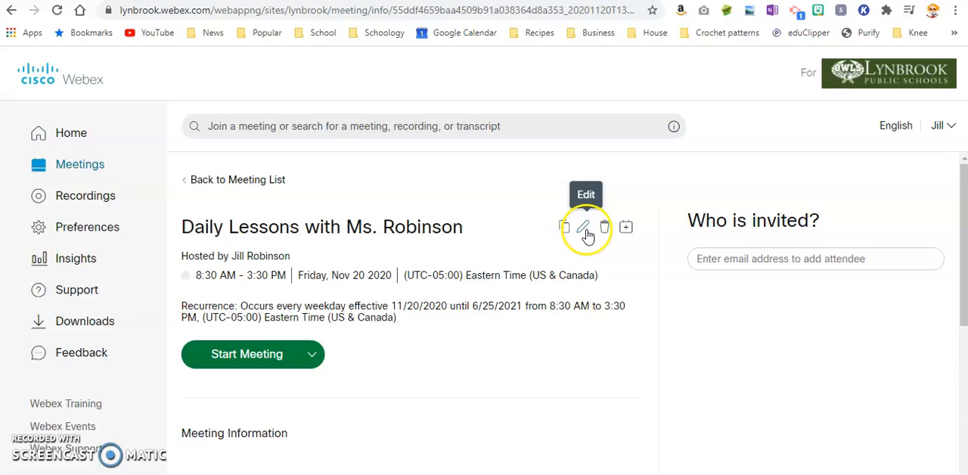